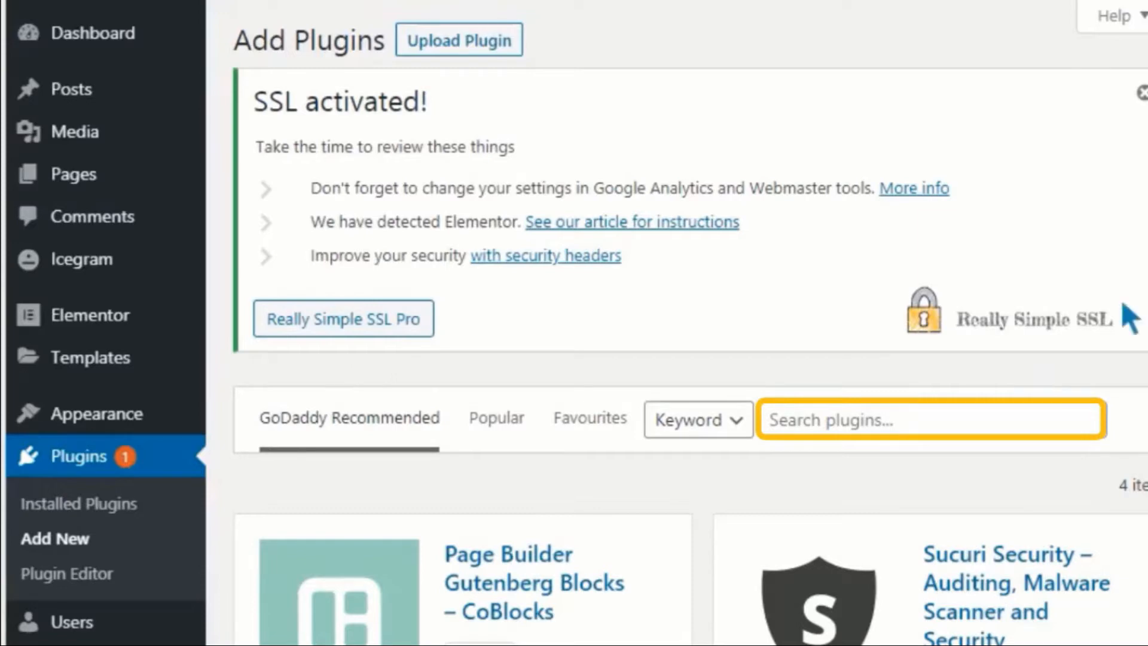
Step: Search plugins for 'forms' and install the WPForms contact form plugin
left_click(1001, 420)
type("forms")
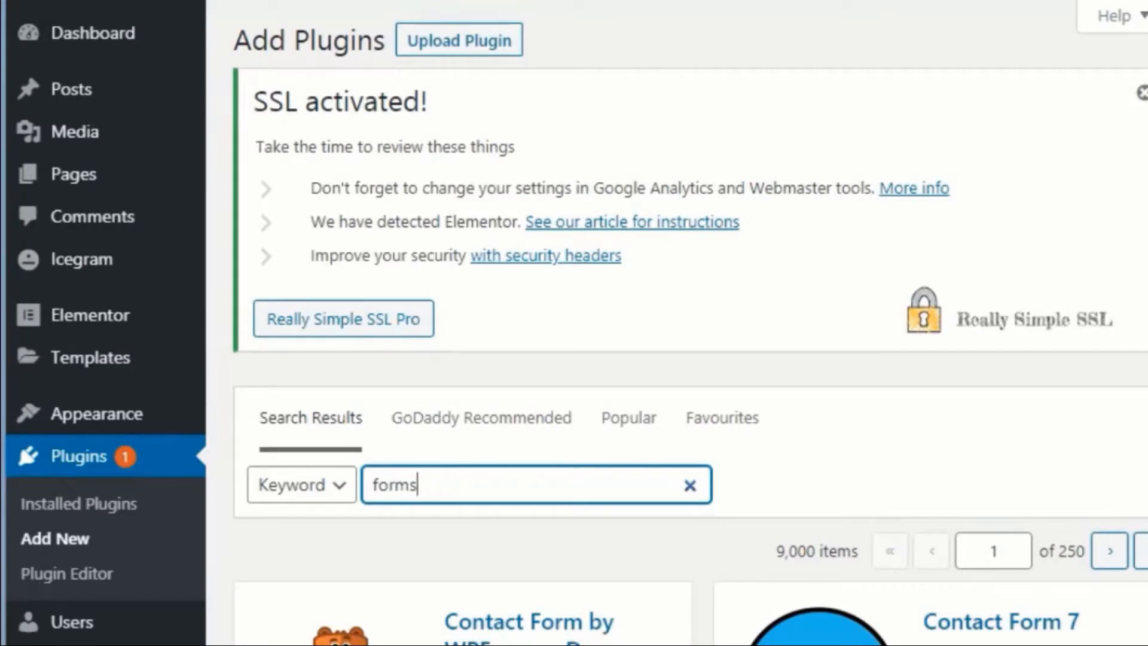
scroll(688, 359, "down", 9)
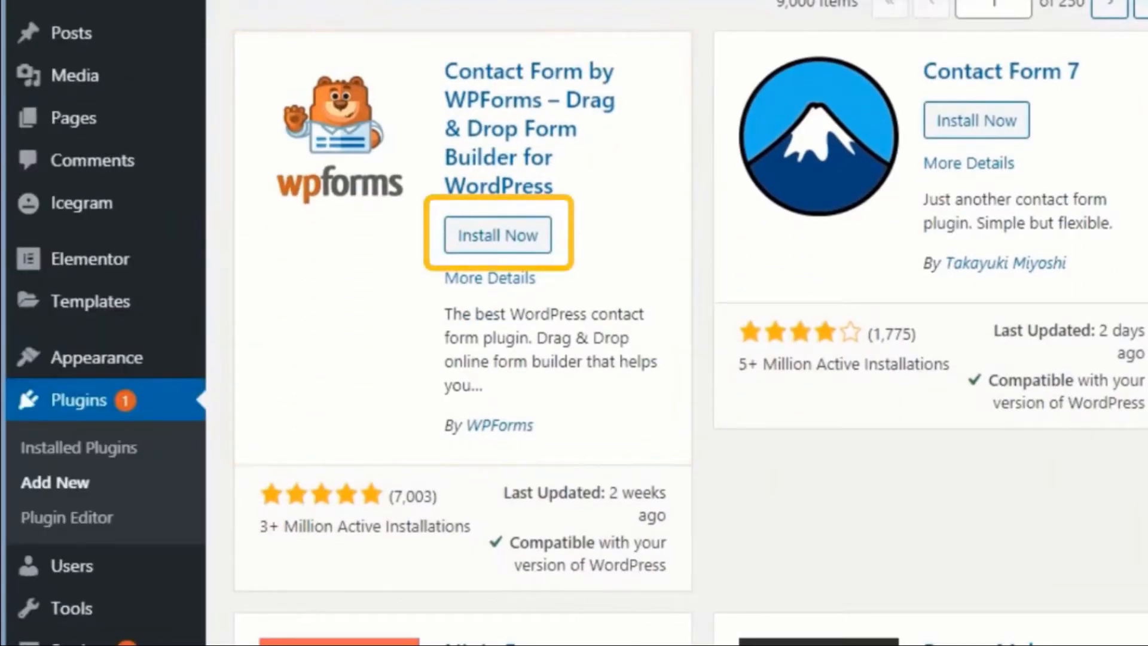
left_click(498, 235)
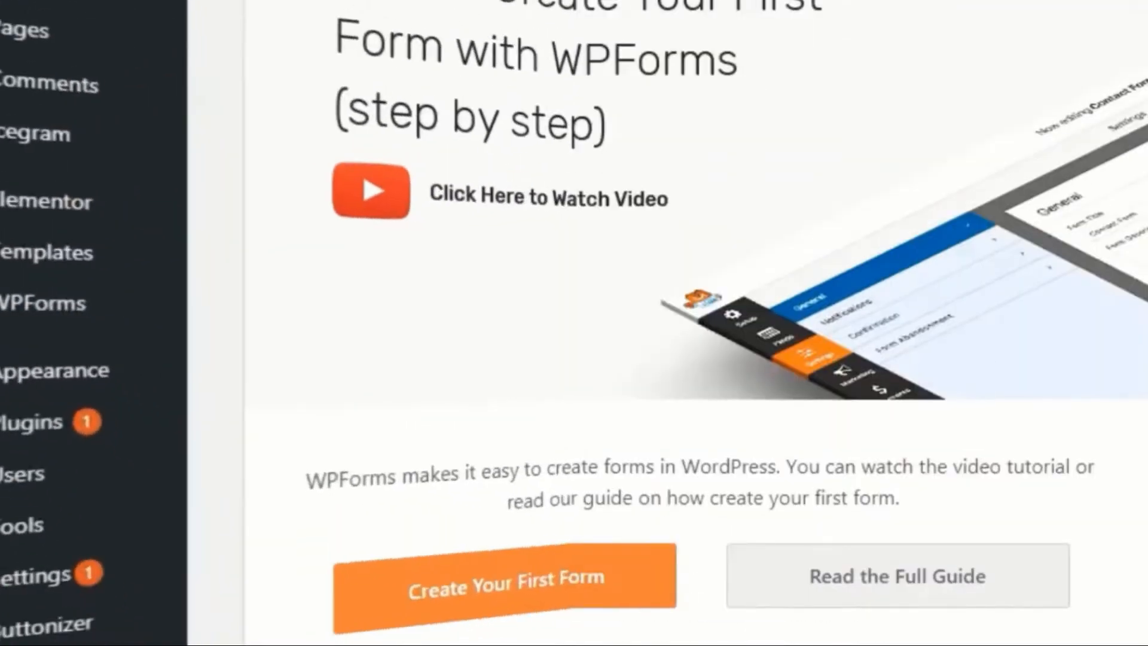
Step: Create a new WPForms form from the Simple Contact Form template
scroll(696, 323, "down", 6)
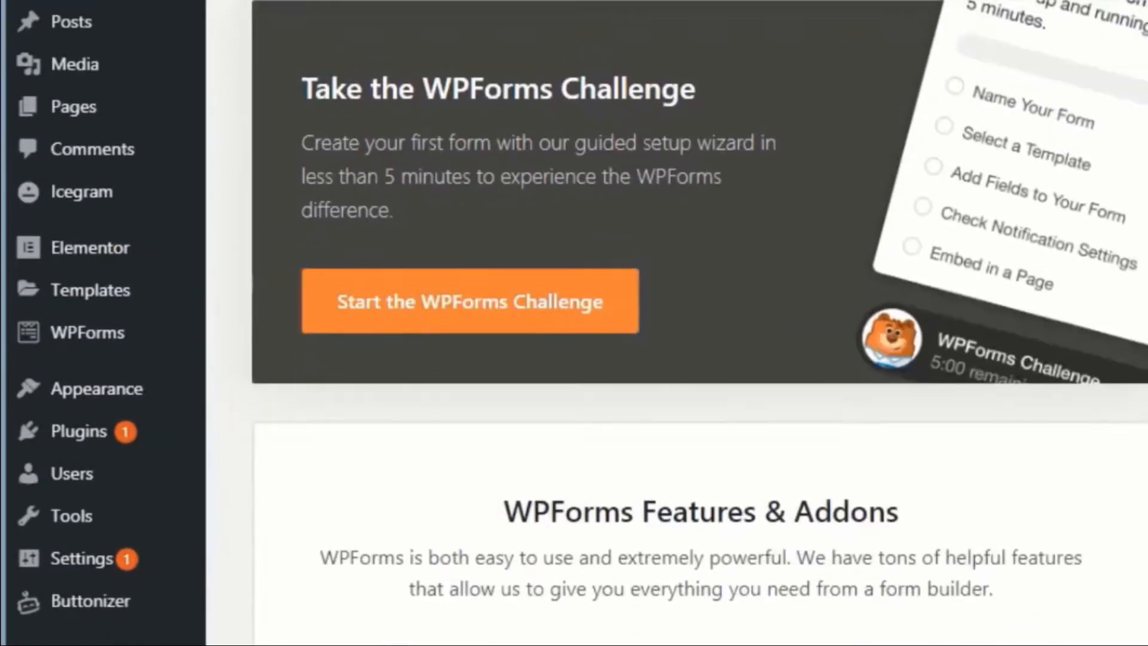
scroll(697, 323, "down", 20)
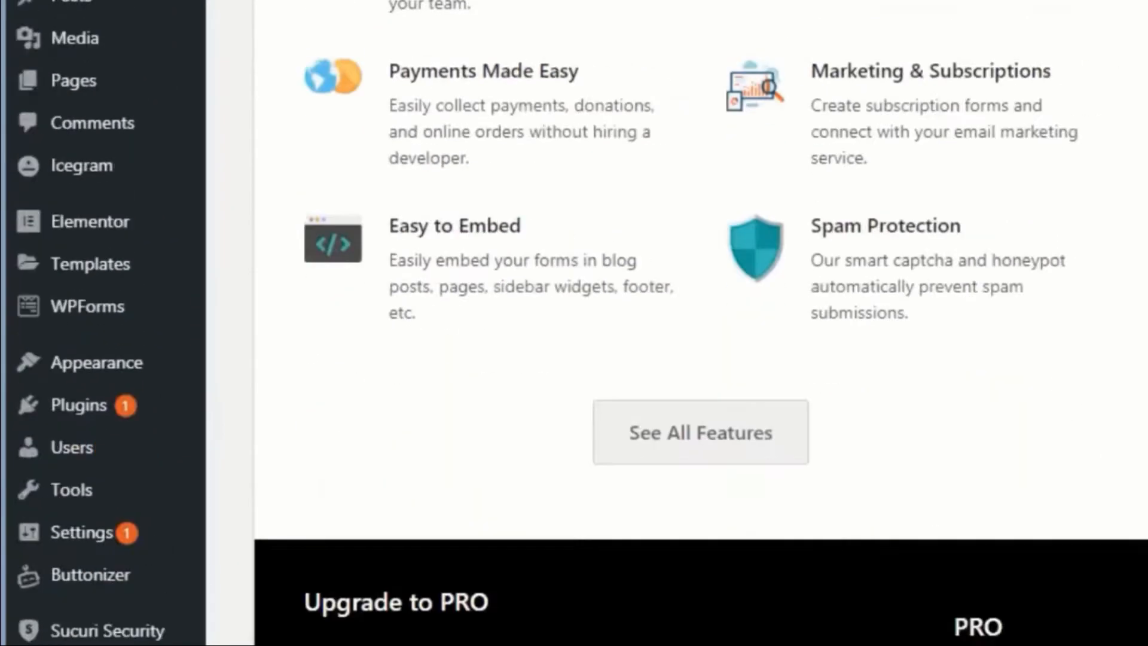
scroll(696, 323, "down", 4)
scroll(696, 323, "up", 17)
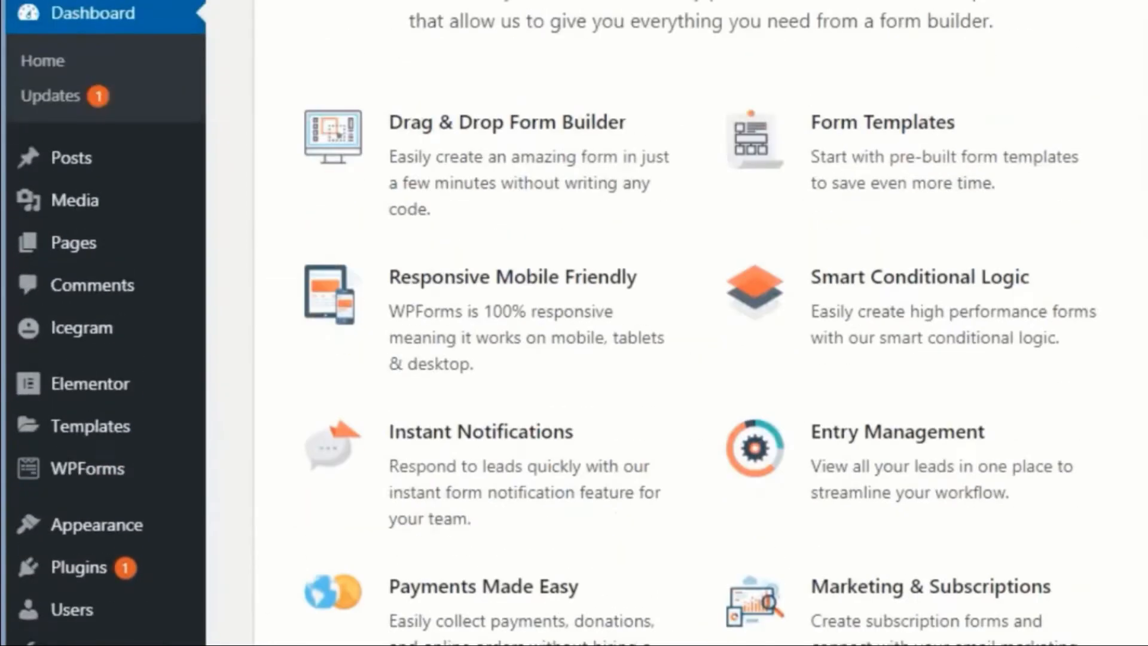
scroll(515, 473, "up", 5)
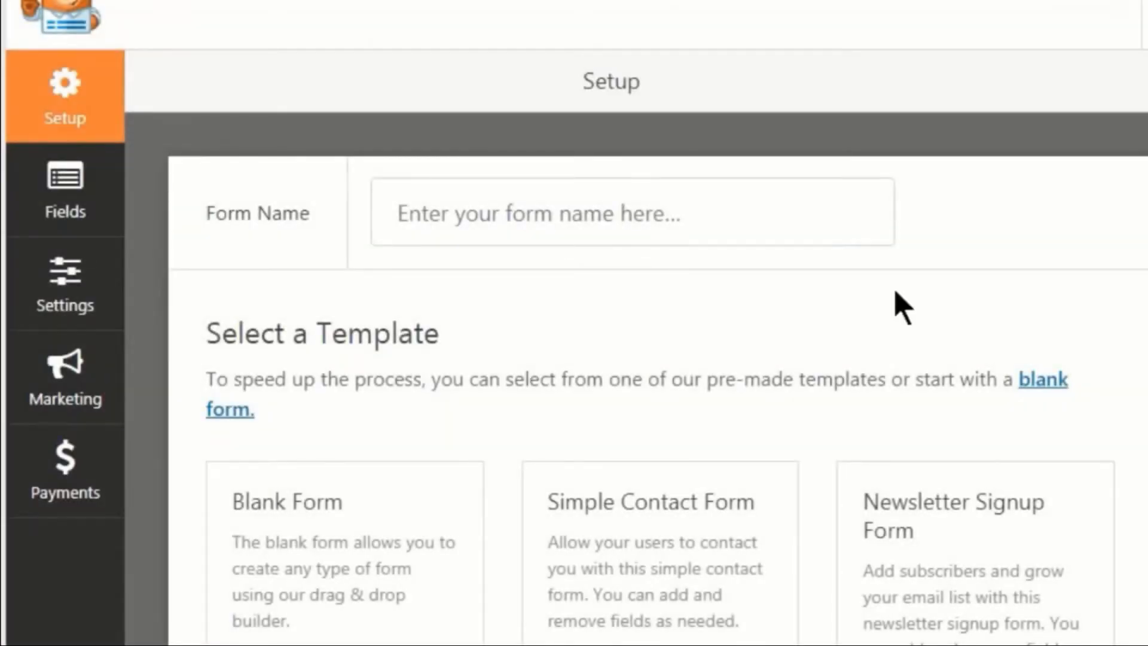
scroll(658, 538, "down", 3)
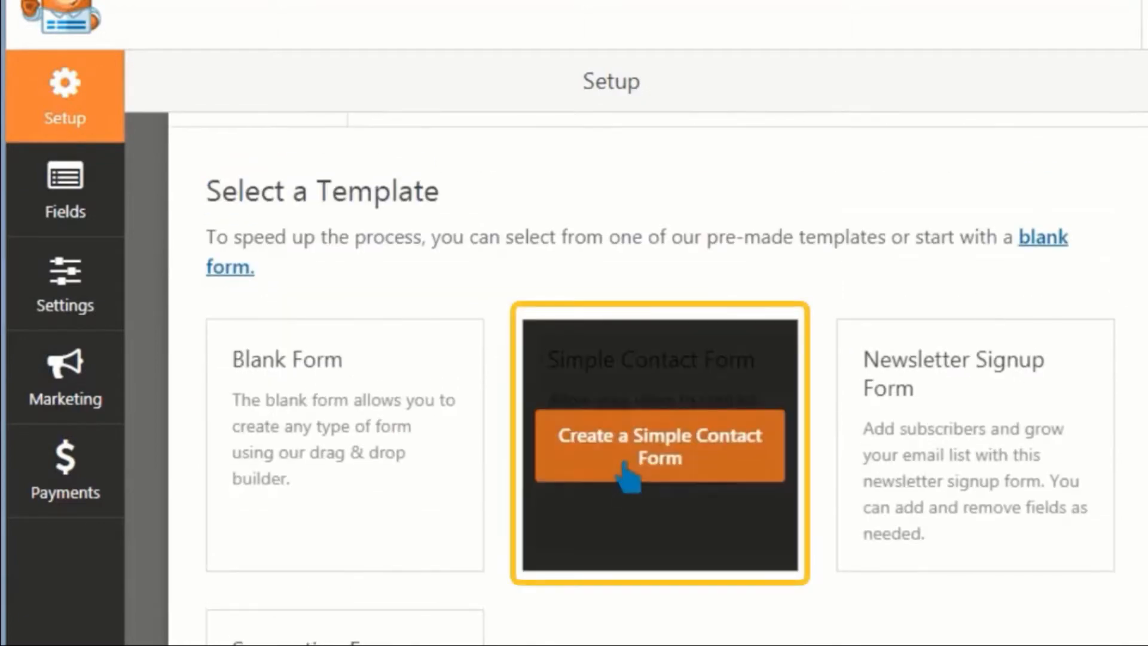
left_click(628, 477)
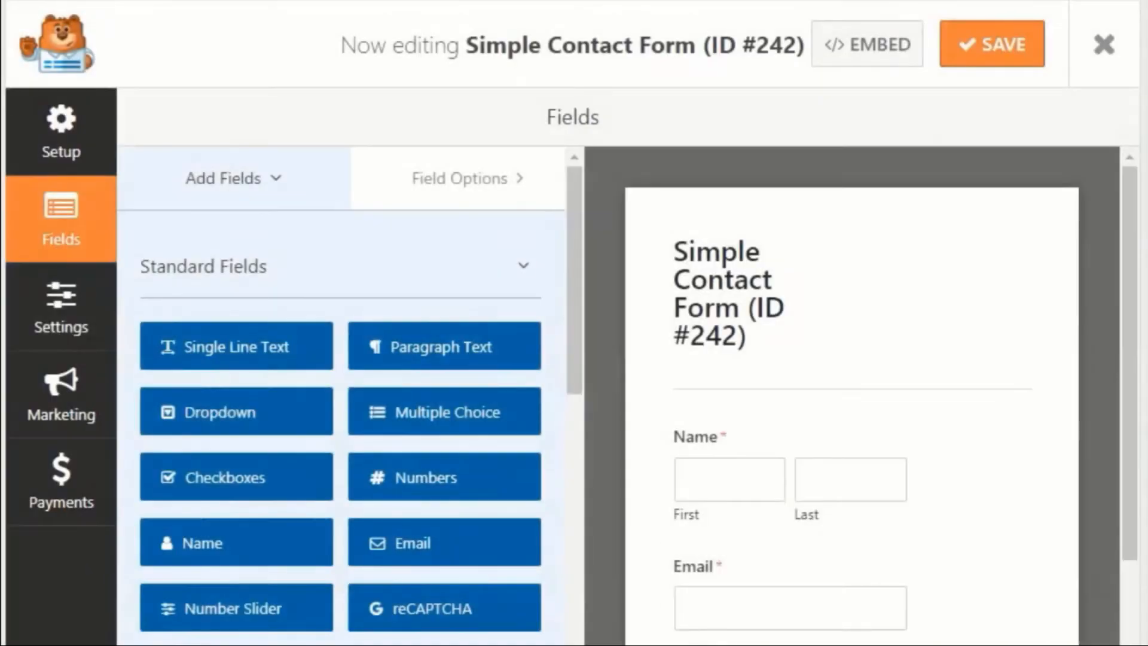
Step: Make the Name field optional
scroll(1118, 321, "down", 3)
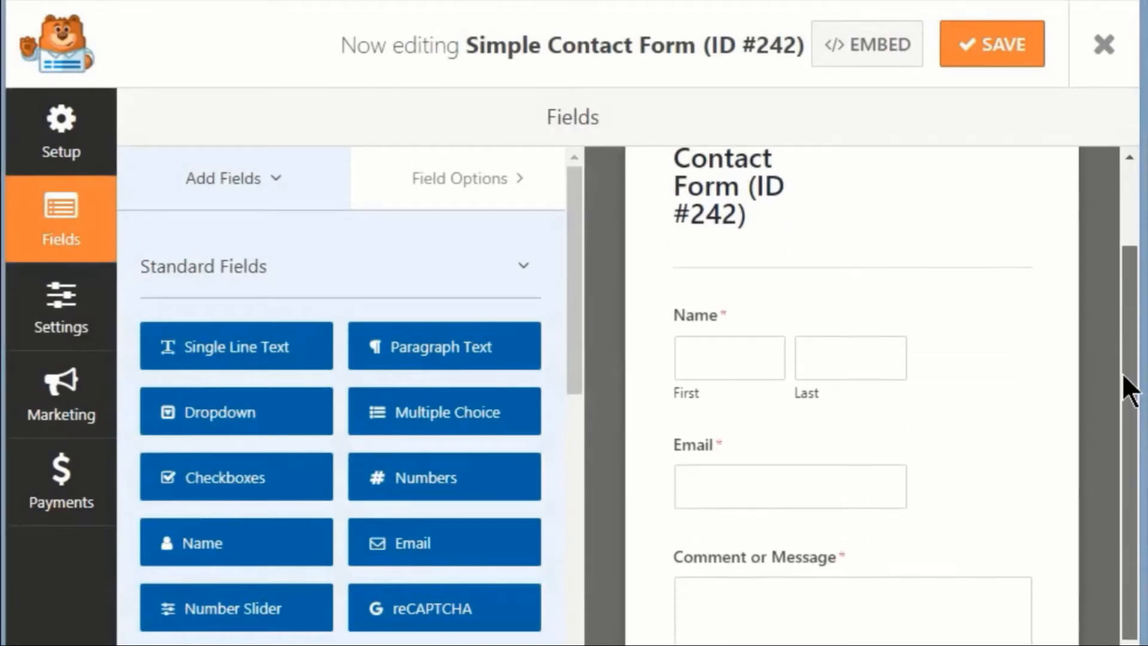
left_click_drag(1118, 410, 1117, 452)
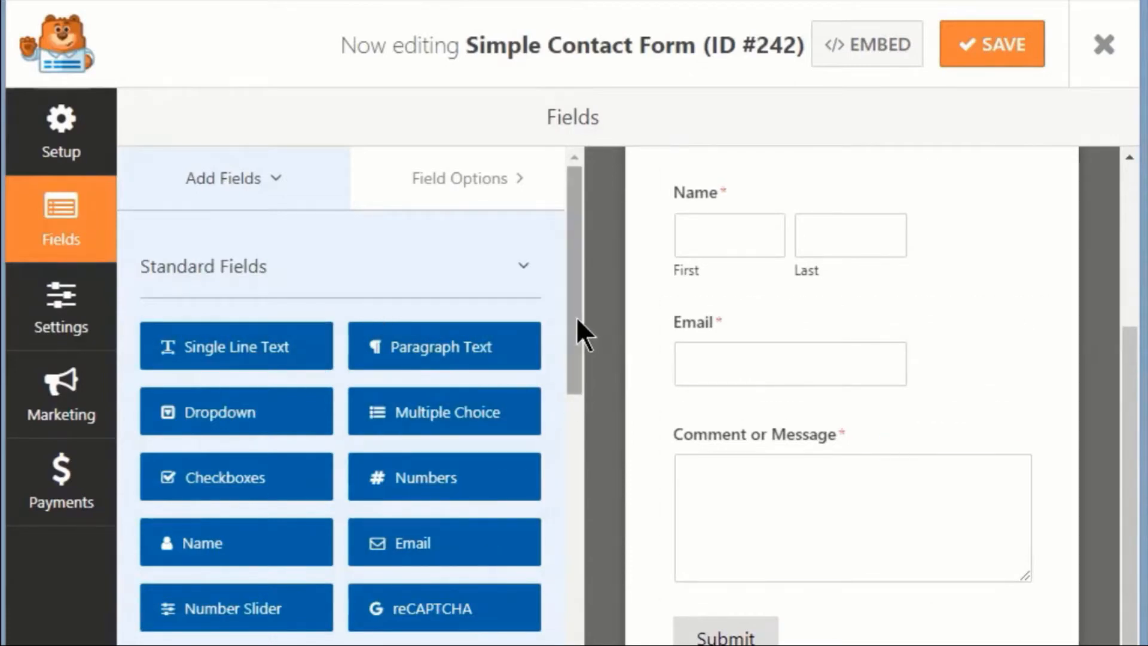
left_click_drag(577, 323, 255, 179)
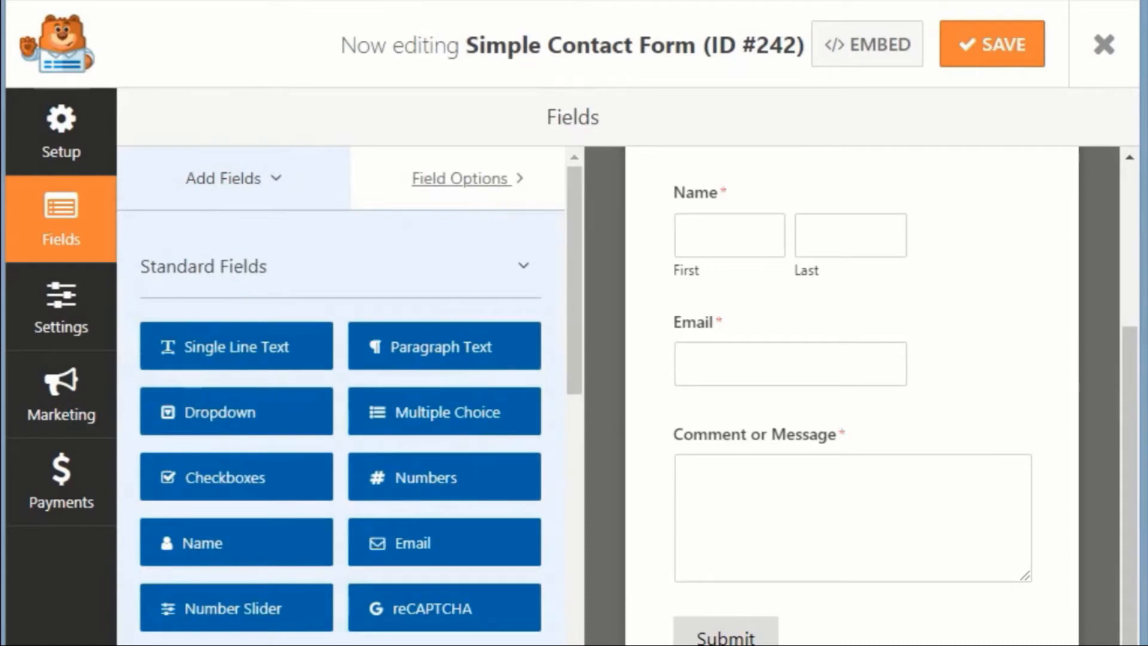
left_click(945, 239)
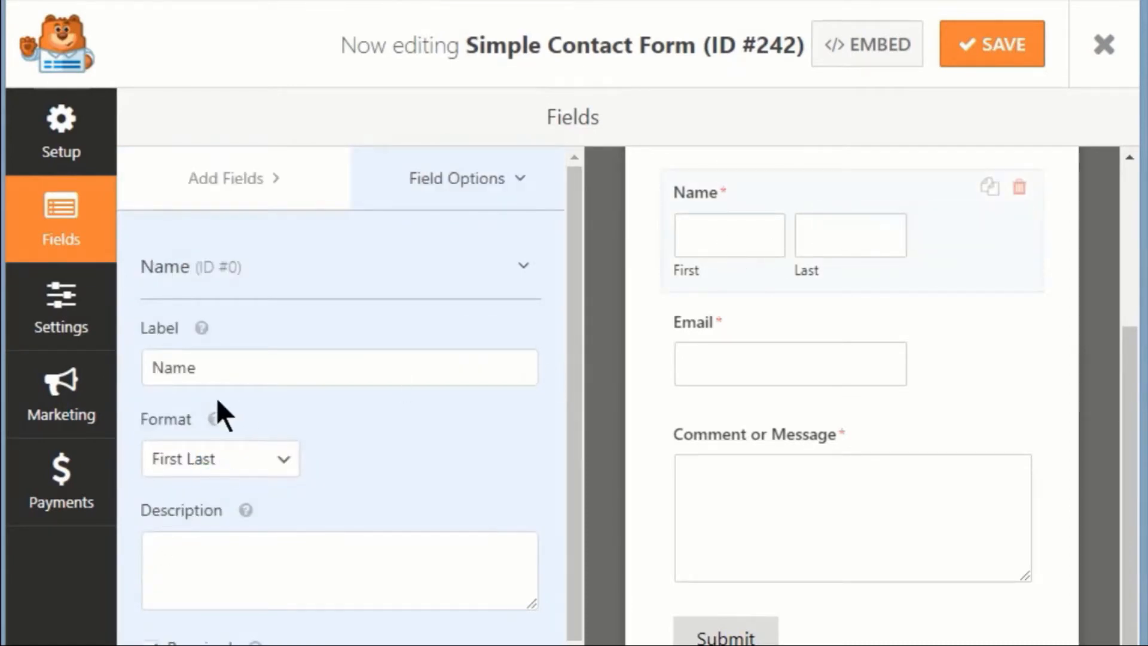
Step: Give the Email field the placeholder text 'Enter Email'
scroll(561, 365, "down", 3)
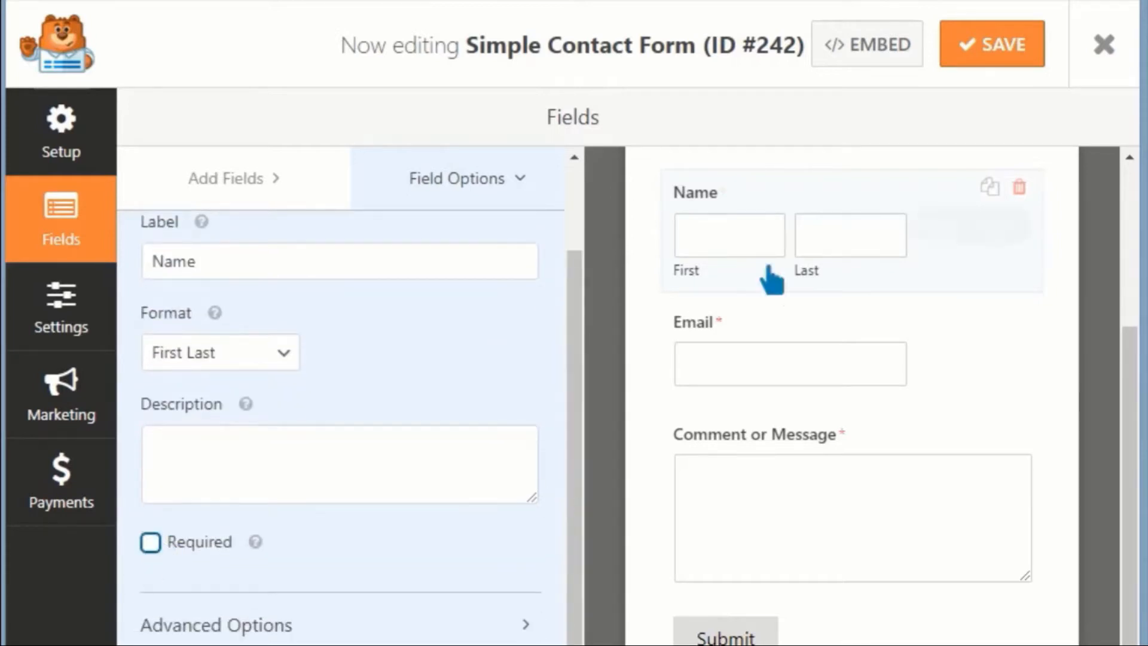
left_click(748, 364)
left_click_drag(576, 446, 565, 573)
left_click(500, 625)
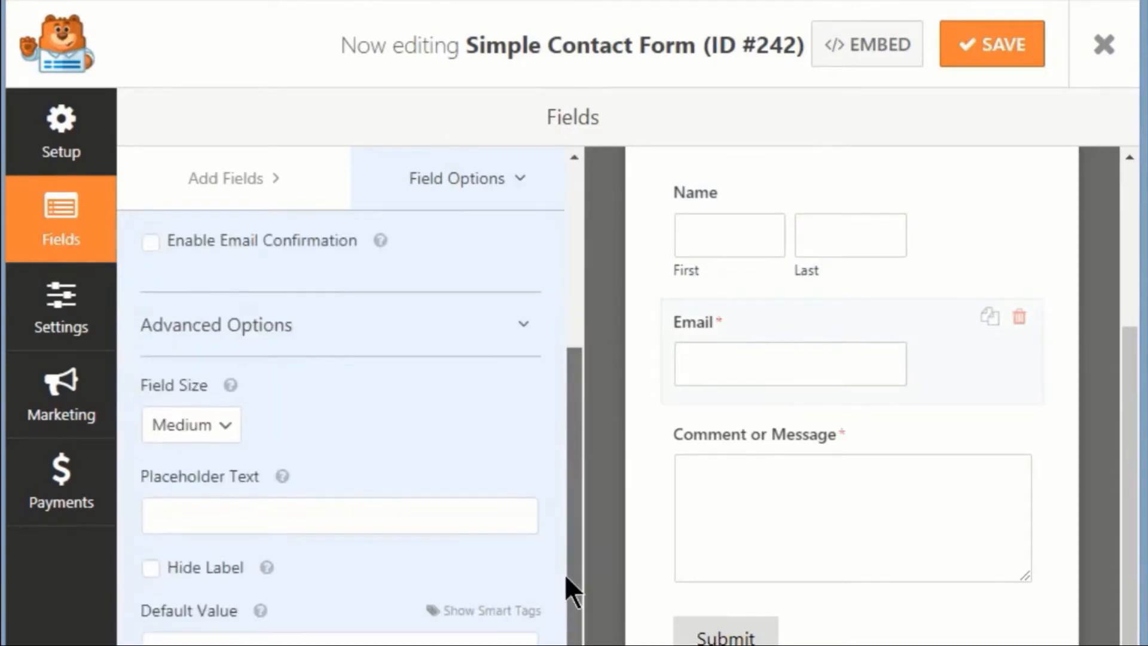
left_click(405, 512)
type("Enter Email")
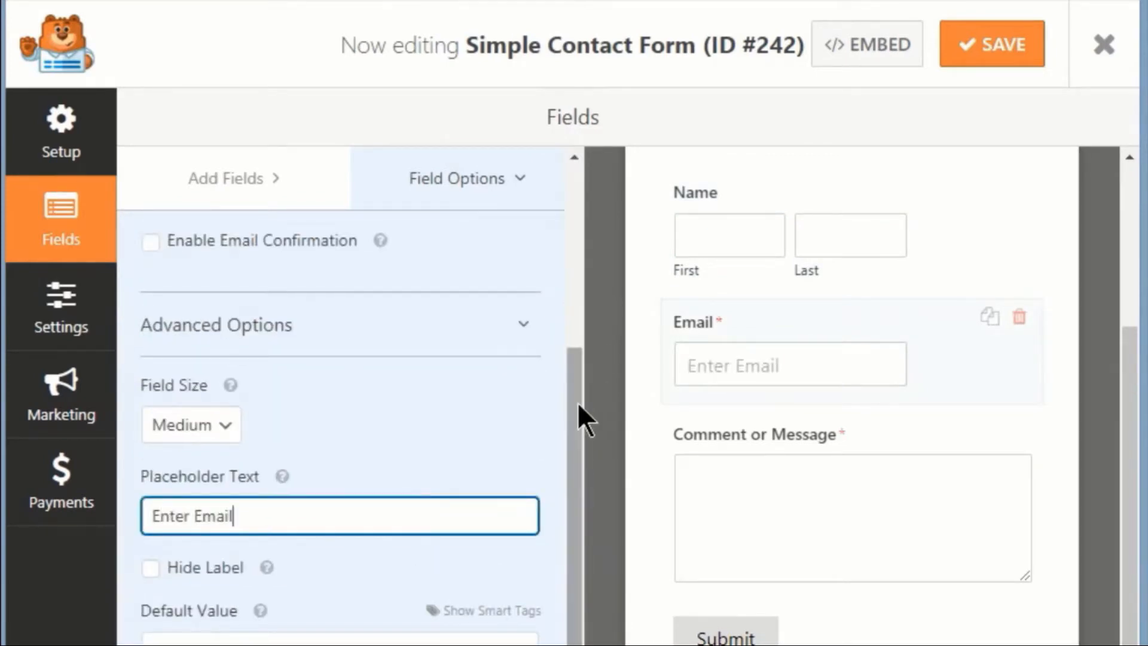
Step: Give the message field the placeholder text 'Enter Message'
left_click_drag(576, 402, 579, 547)
left_click(779, 485)
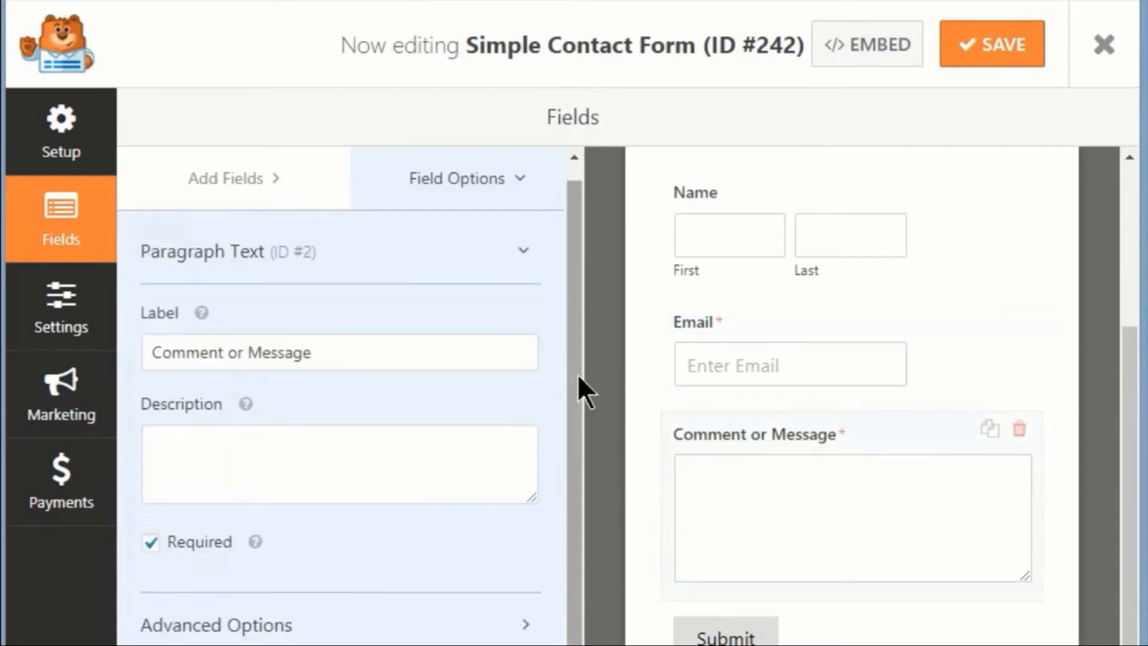
left_click_drag(576, 374, 573, 504)
left_click(508, 625)
left_click_drag(575, 311, 575, 460)
scroll(455, 461, "down", 1)
left_click(455, 460)
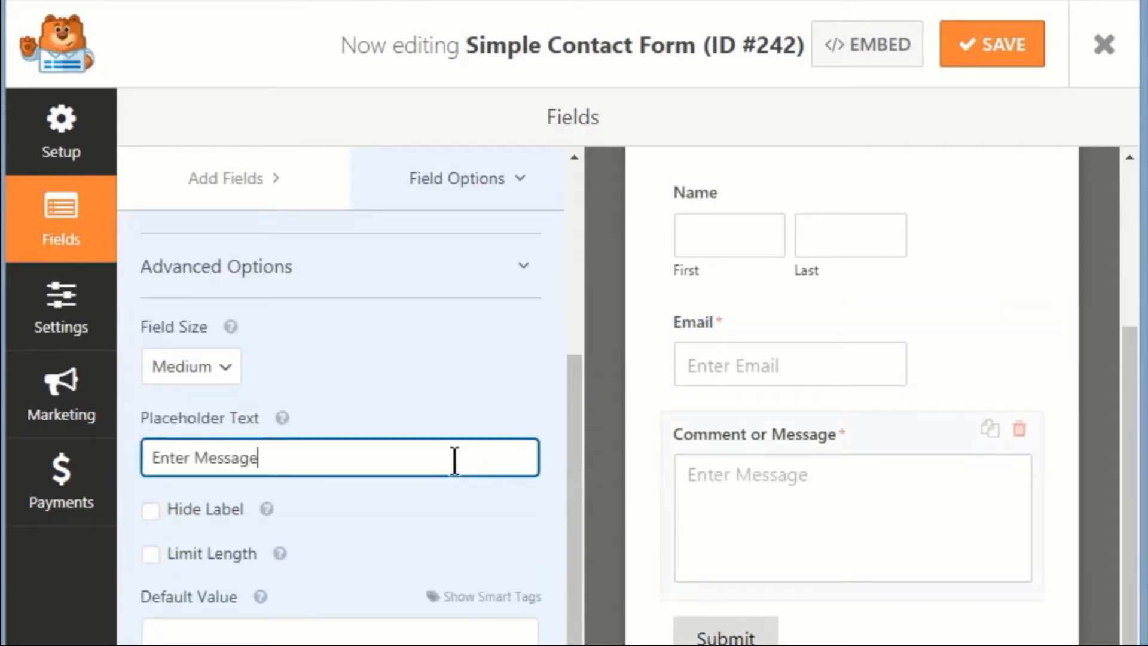
Step: Relabel the message field to 'Message' and save the form
left_click_drag(583, 467, 597, 277)
left_click(251, 368)
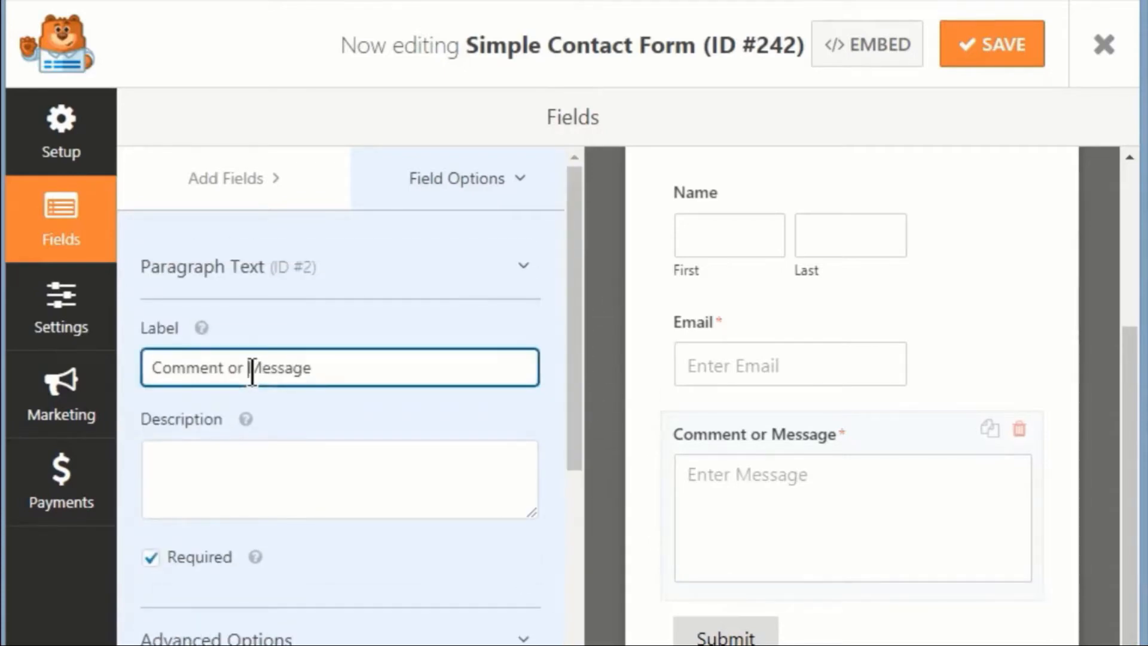
key("BackSpace")
left_click(900, 631)
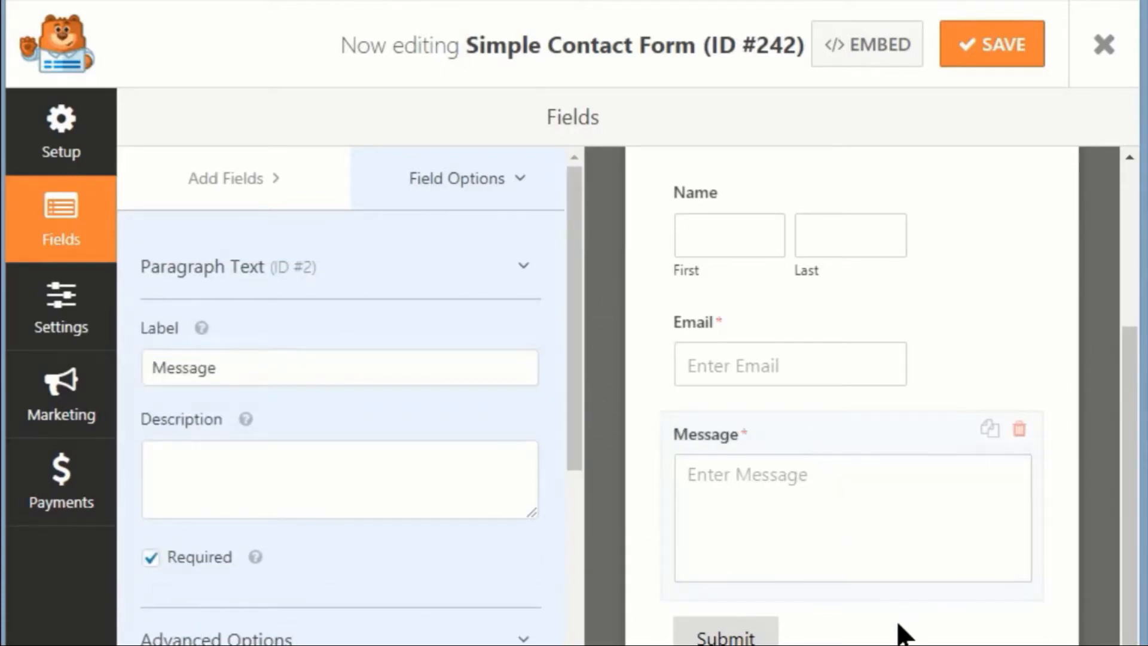
left_click(975, 52)
left_click(106, 325)
left_click(516, 263)
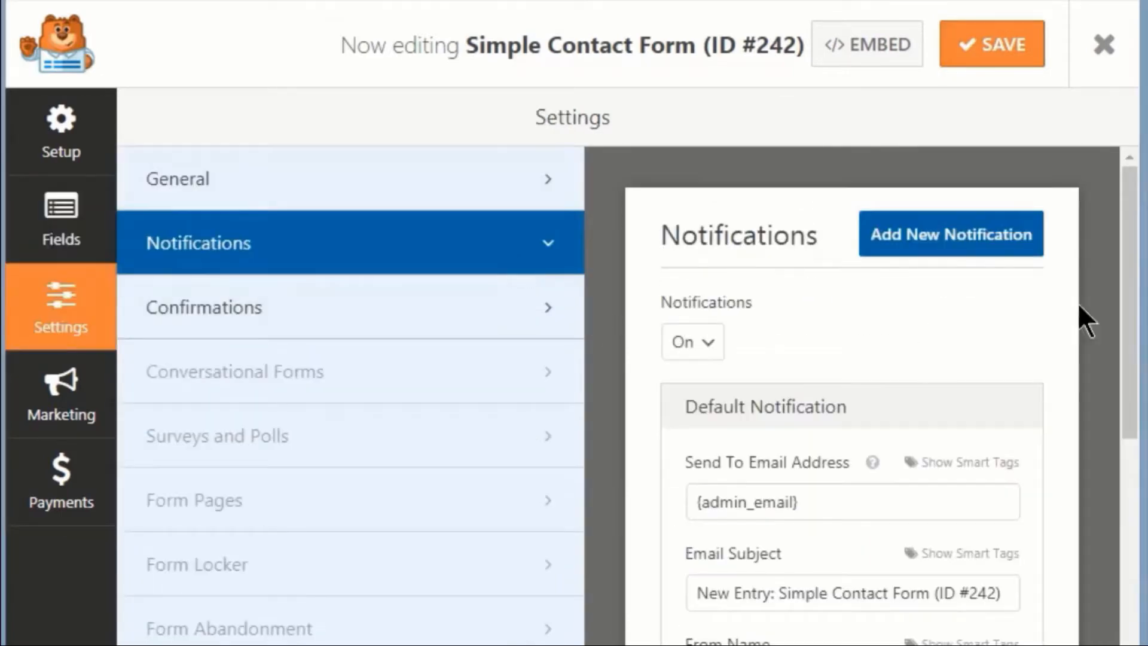
scroll(1131, 304, "down", 2)
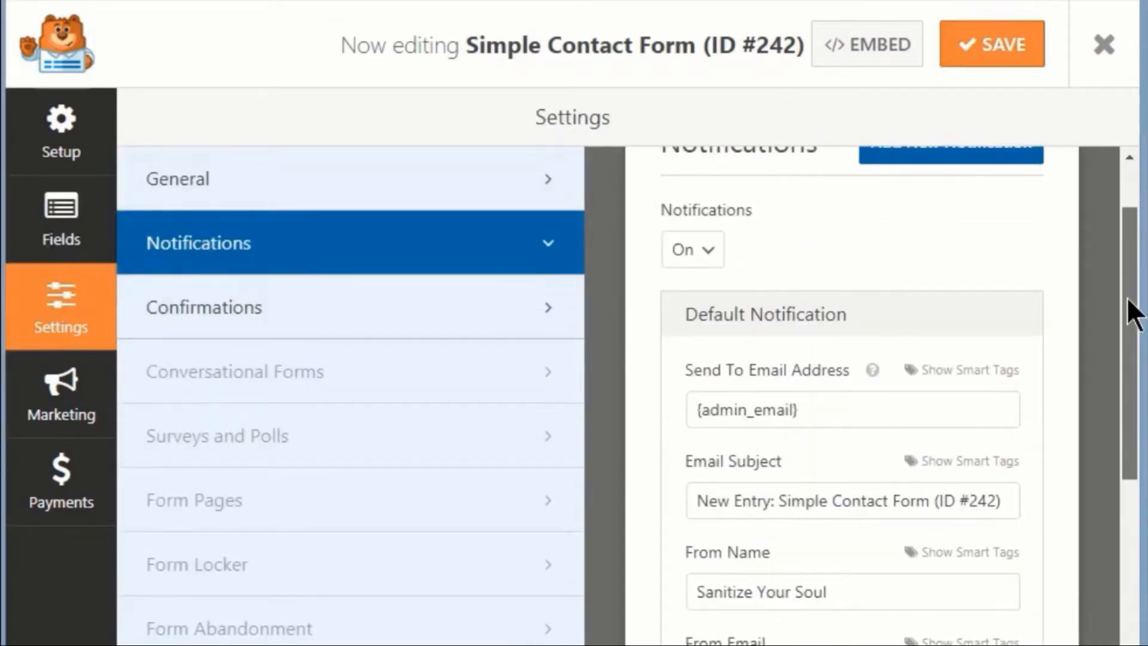
mouse_move(1128, 299)
left_mouse_down()
mouse_move(1120, 505)
mouse_move(1138, 264)
mouse_move(1135, 311)
left_mouse_up()
left_click(521, 311)
left_click(859, 346)
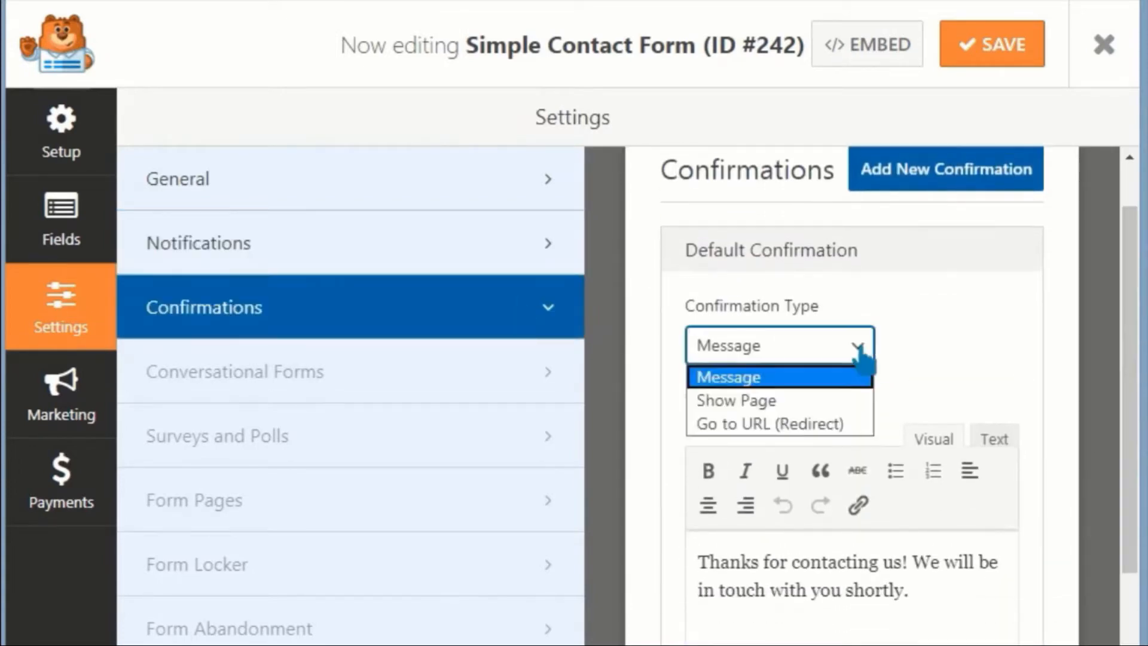
left_click(860, 350)
left_click_drag(1130, 242, 1131, 374)
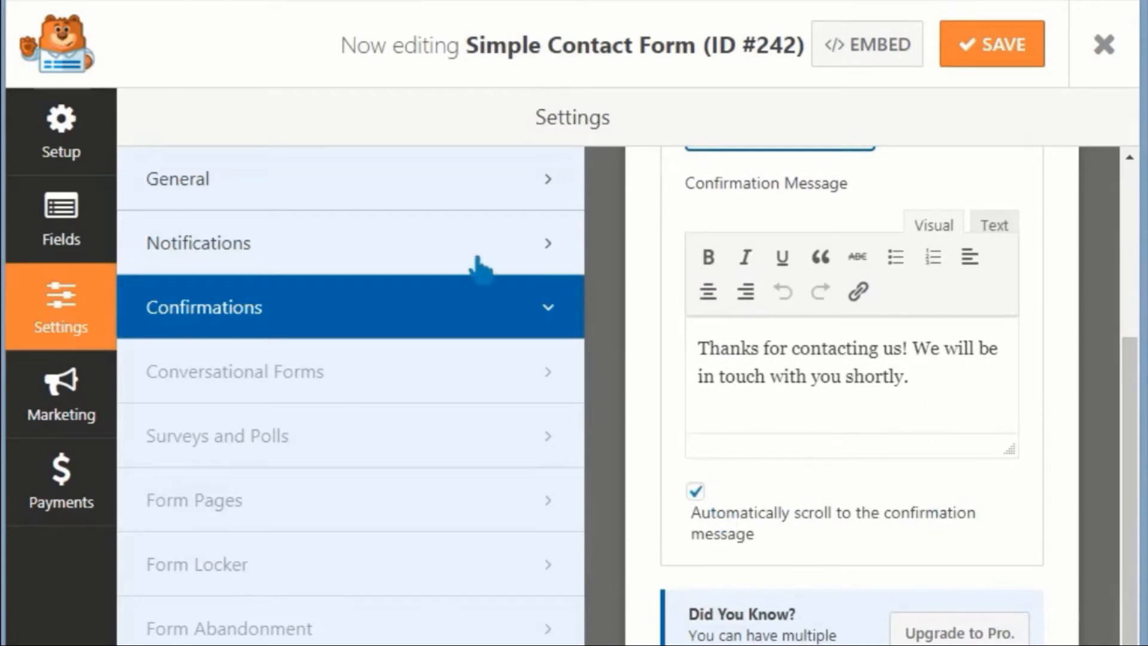
left_click(446, 200)
left_click_drag(1125, 560, 1114, 325)
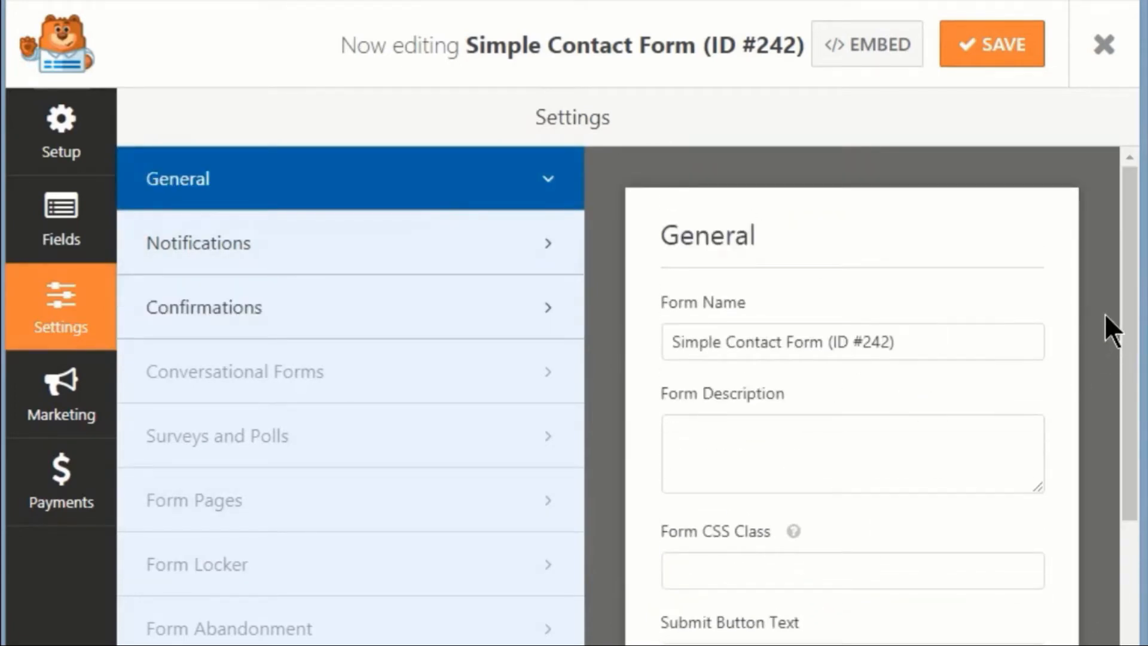
scroll(1124, 322, "down", 1)
mouse_move(1126, 324)
left_mouse_down()
mouse_move(1110, 487)
mouse_move(1116, 341)
left_mouse_up()
left_click_drag(1128, 243, 1115, 475)
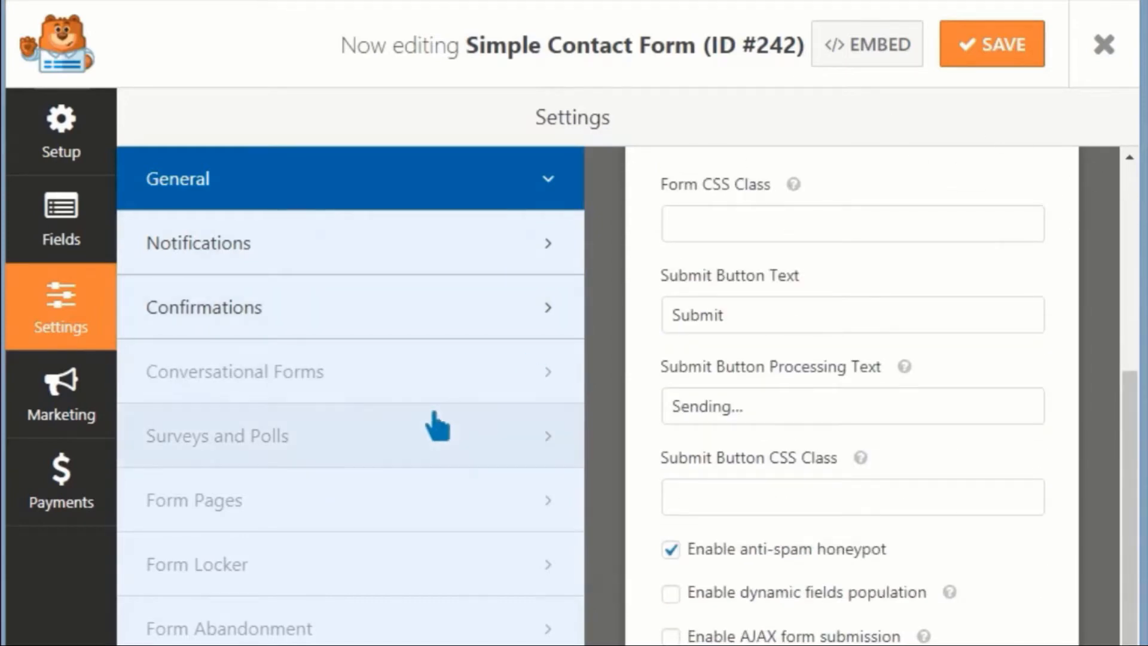
left_click(546, 303)
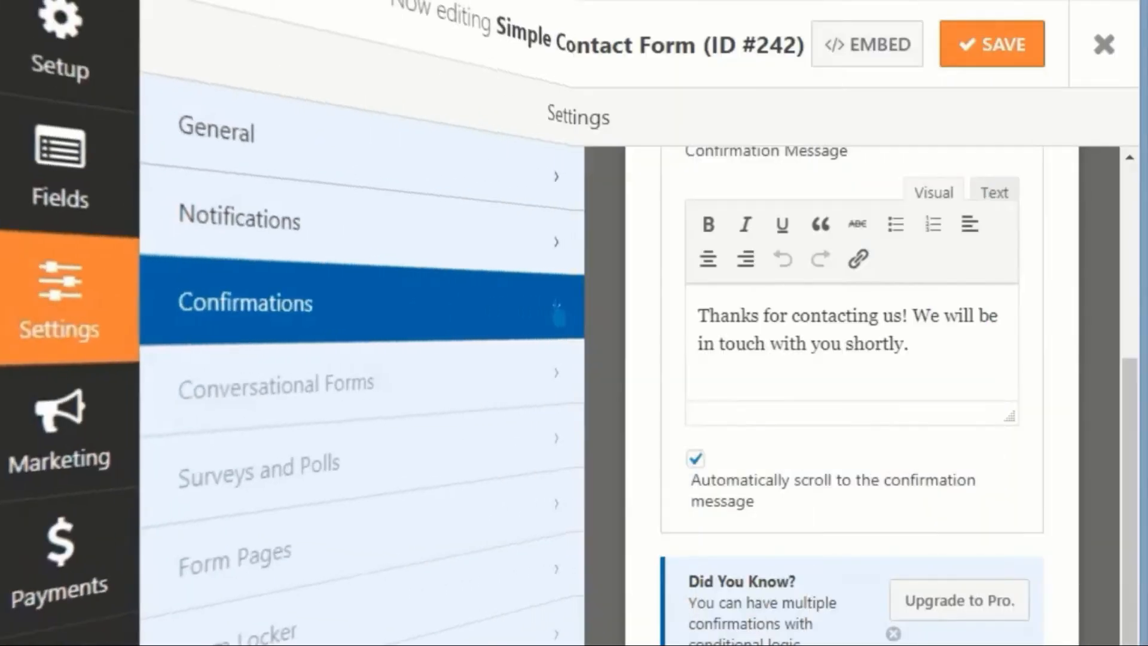
left_click(487, 247)
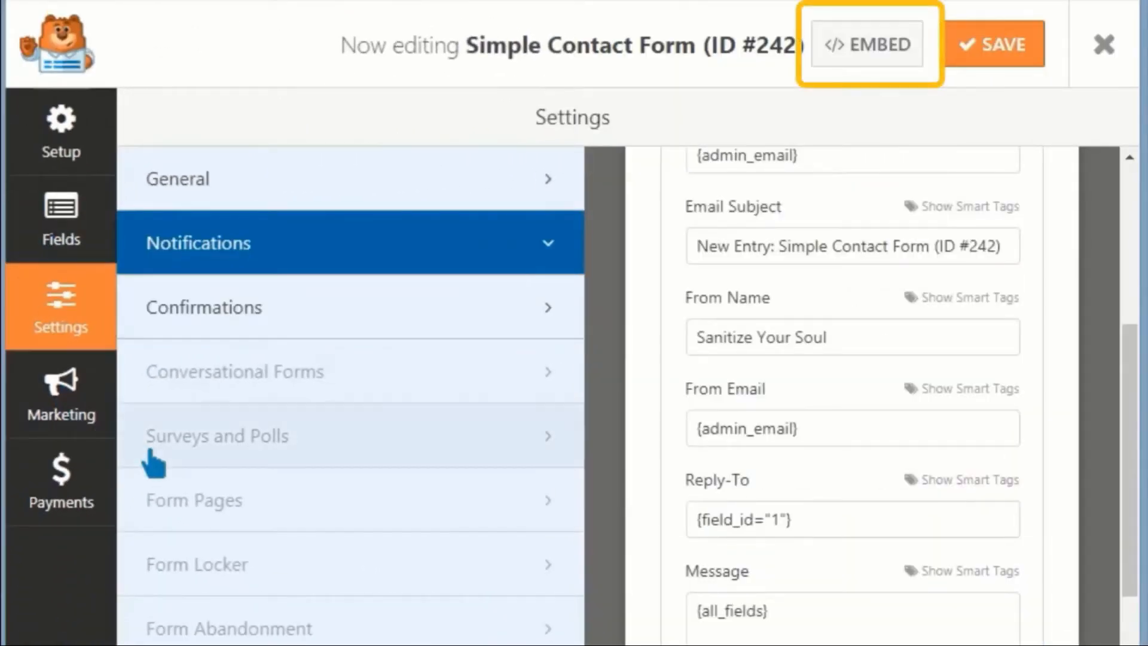
left_click(887, 54)
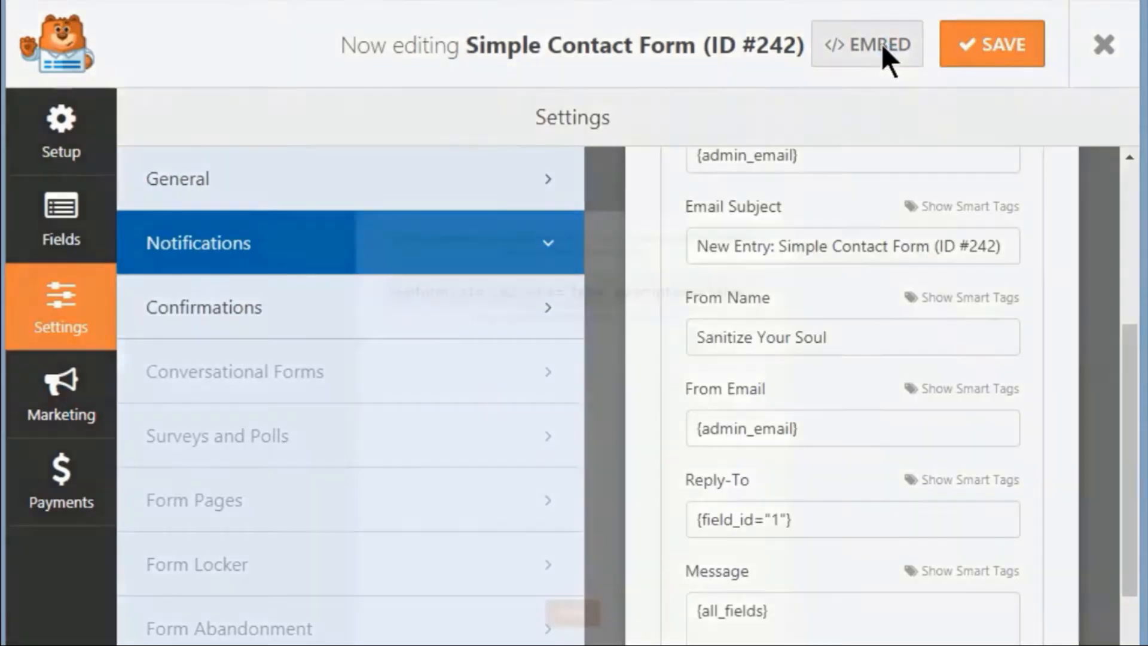
left_click(928, 74)
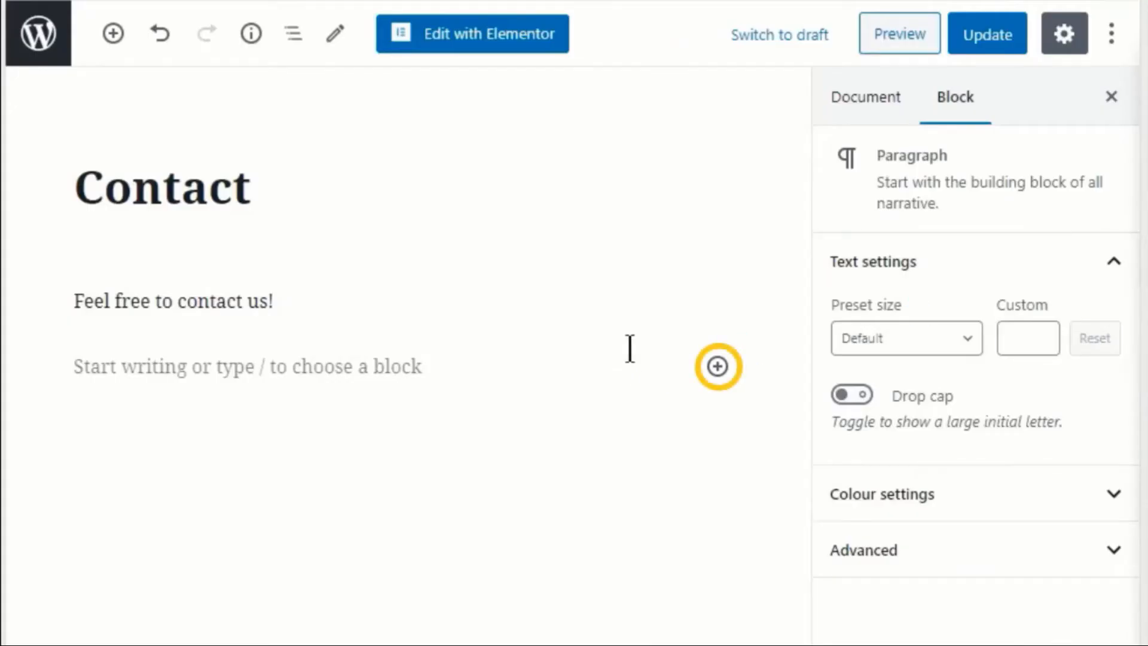
Step: Add a WPForms block showing Simple Contact Form (ID #242) without its title, then update the page
left_click(717, 366)
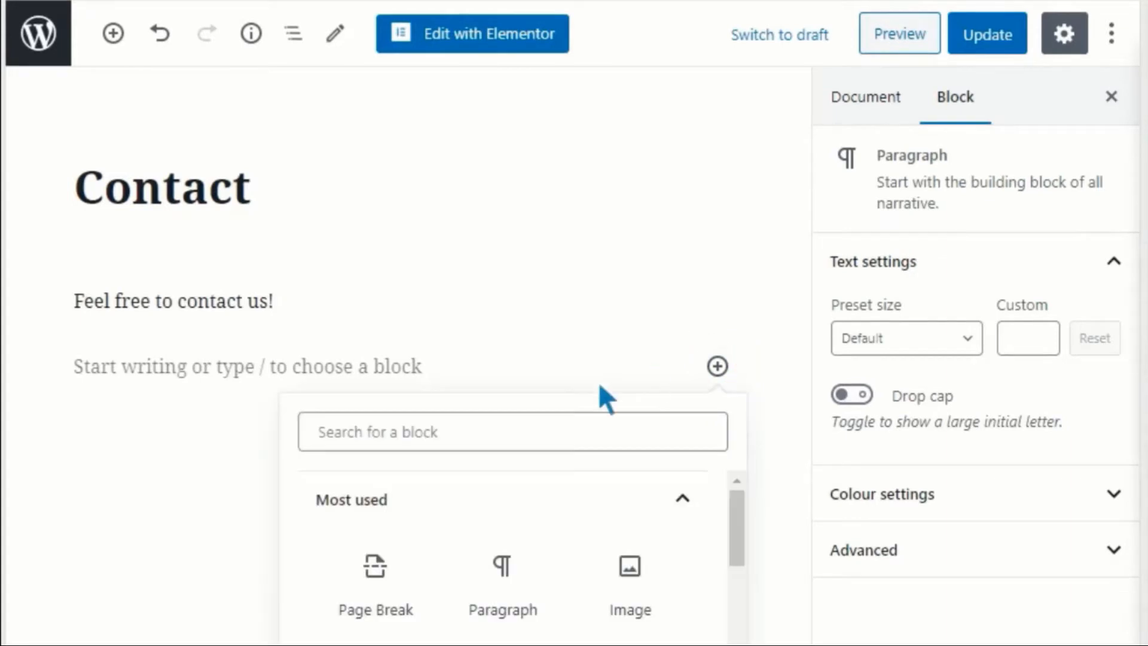
left_click(560, 426)
type("form")
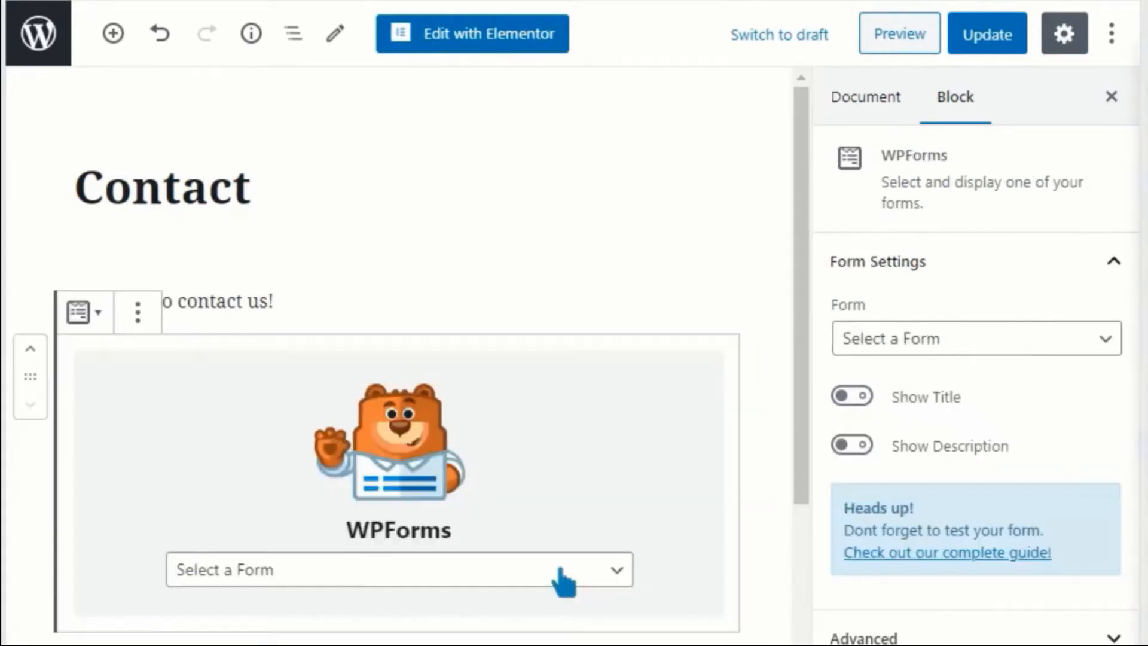
left_click(560, 572)
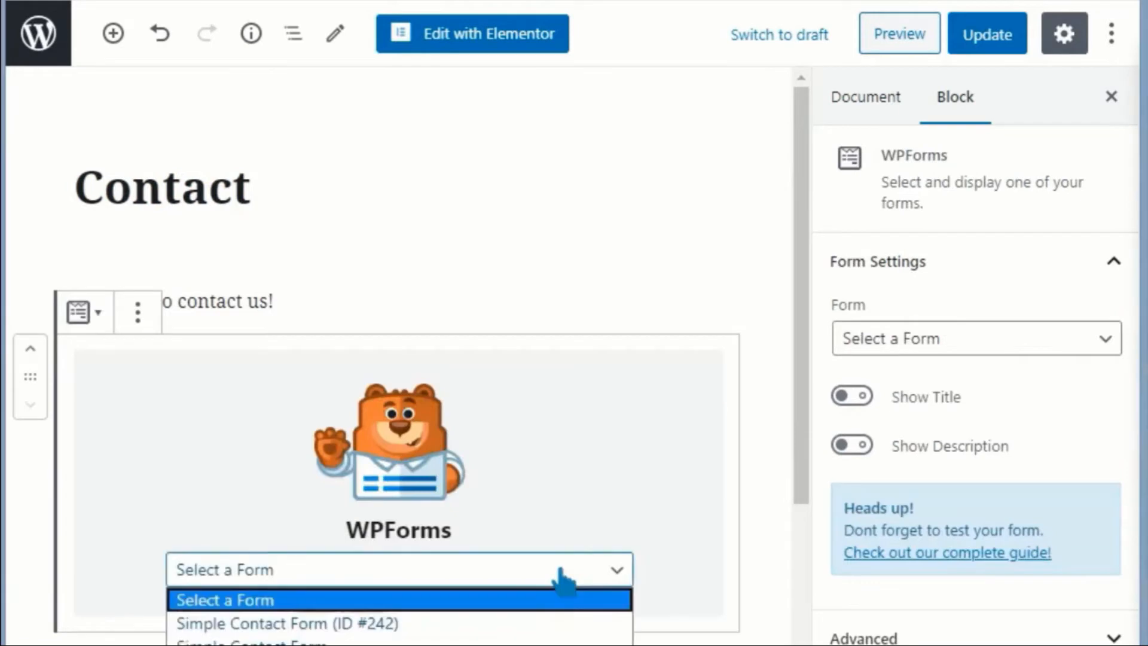
left_click(483, 624)
left_click_drag(801, 299, 788, 274)
left_click(862, 398)
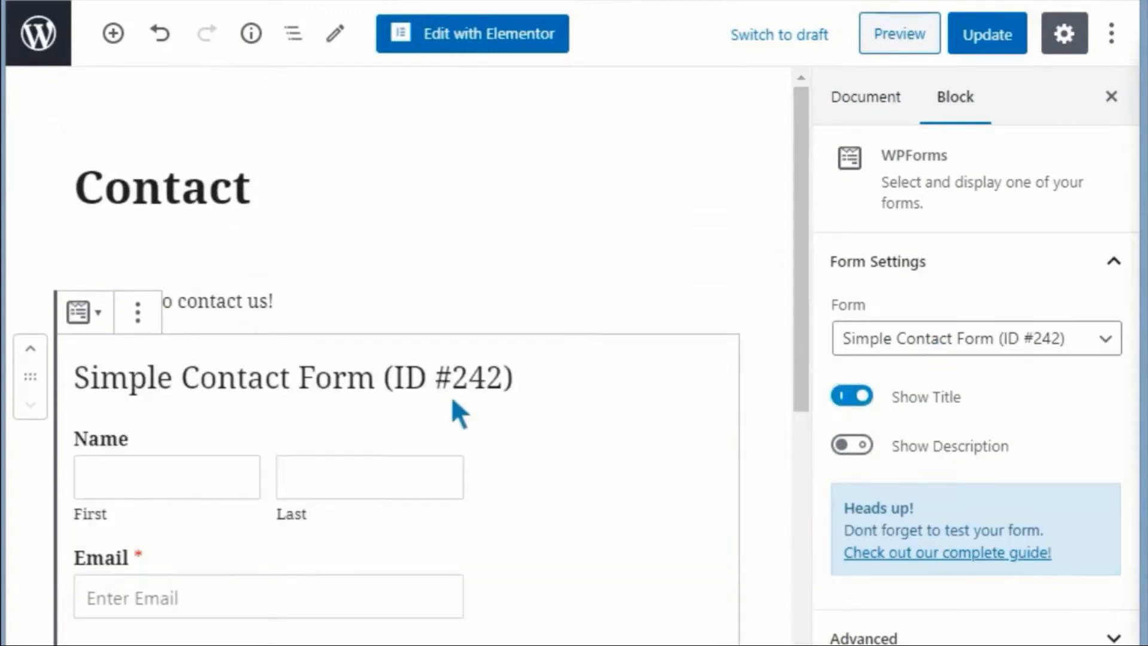
left_click(860, 400)
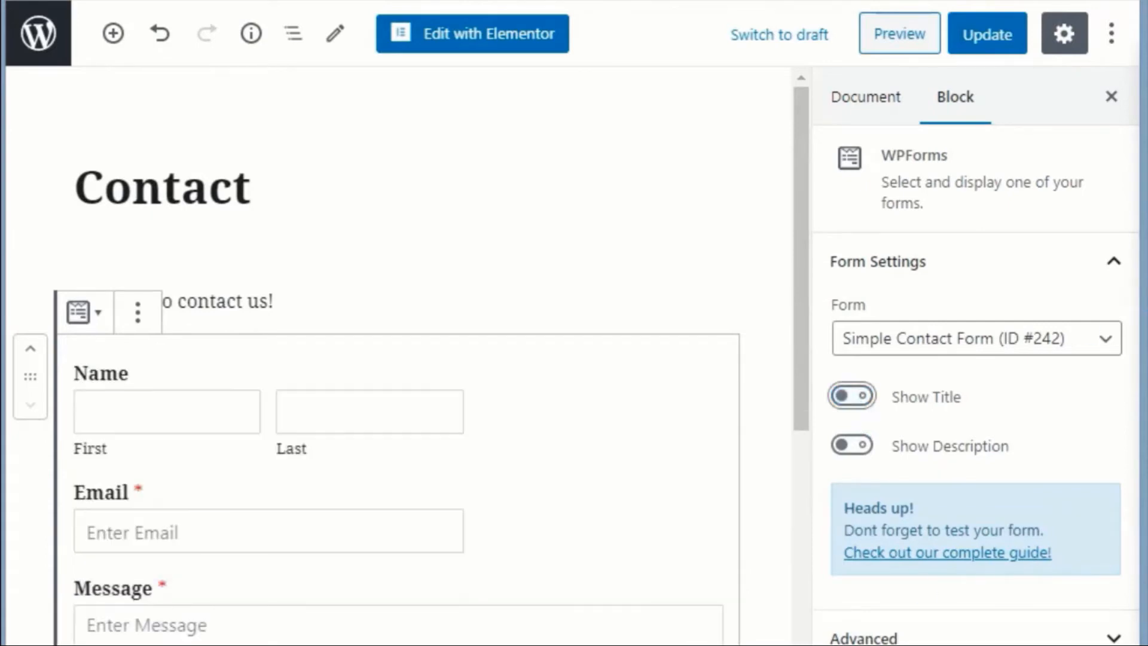
left_click(975, 41)
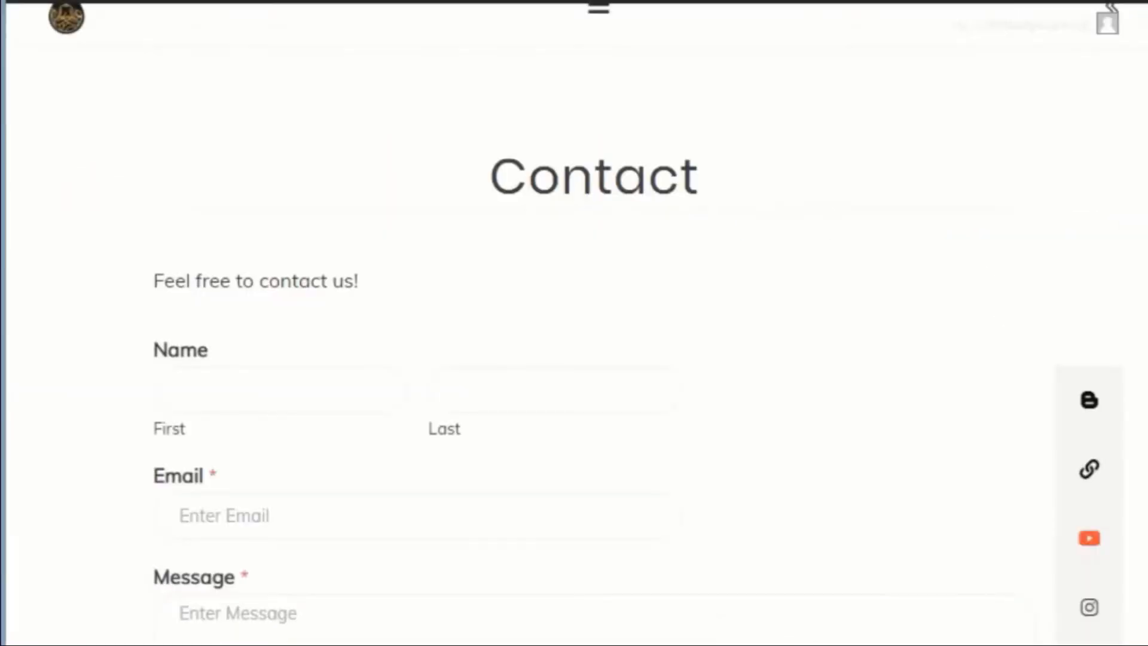
Step: Submit a test Name, Email and Message on the live Contact page and check the confirmation
scroll(998, 305, "down", 4)
scroll(998, 305, "up", 4)
scroll(592, 335, "down", 4)
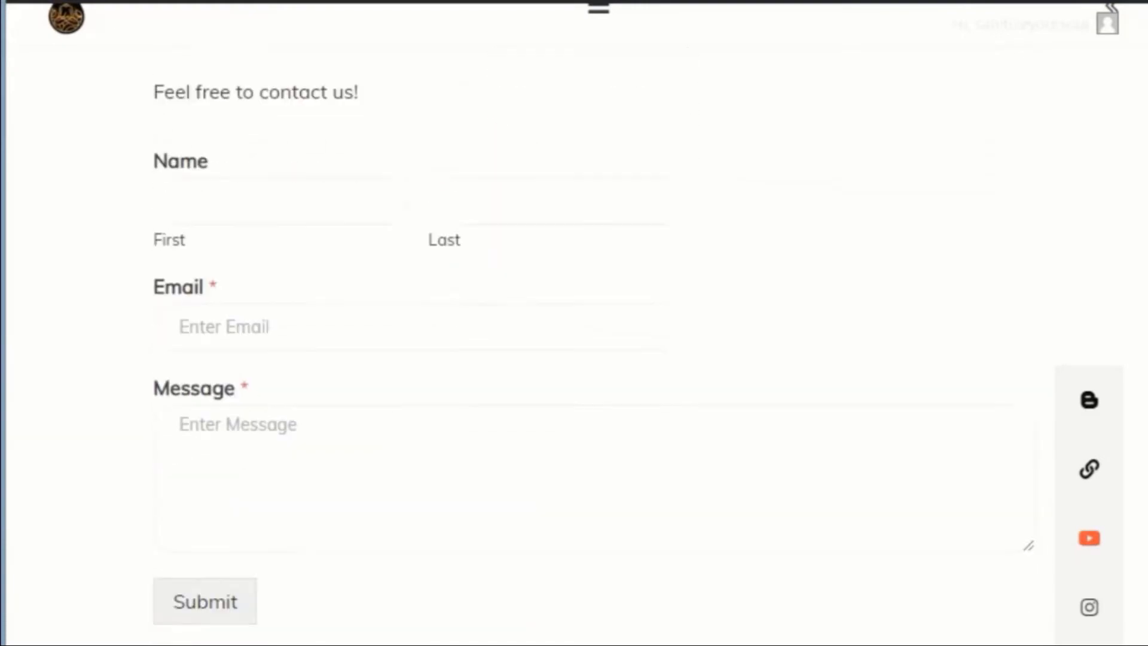
scroll(593, 335, "up", 2)
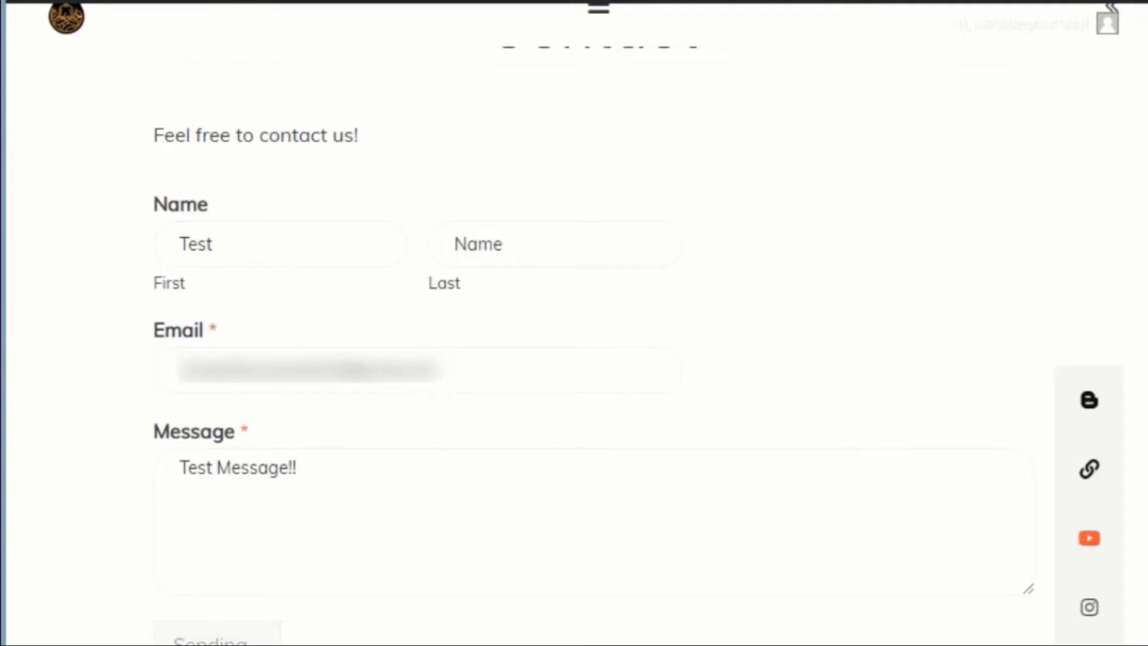
scroll(245, 413, "down", 6)
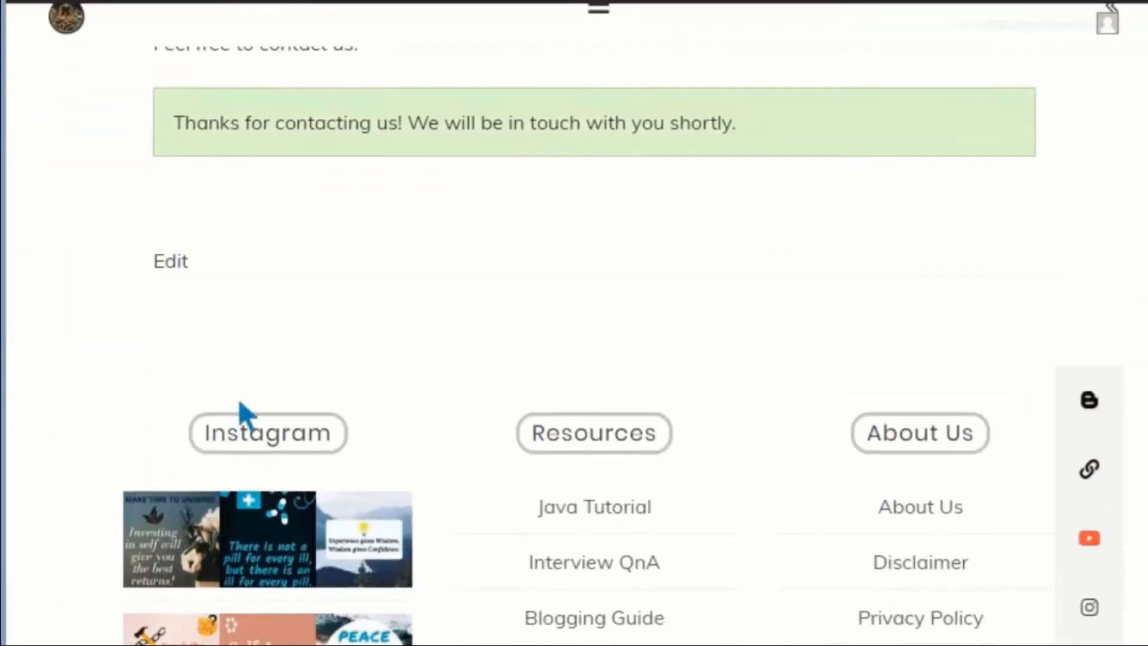
scroll(592, 335, "up", 5)
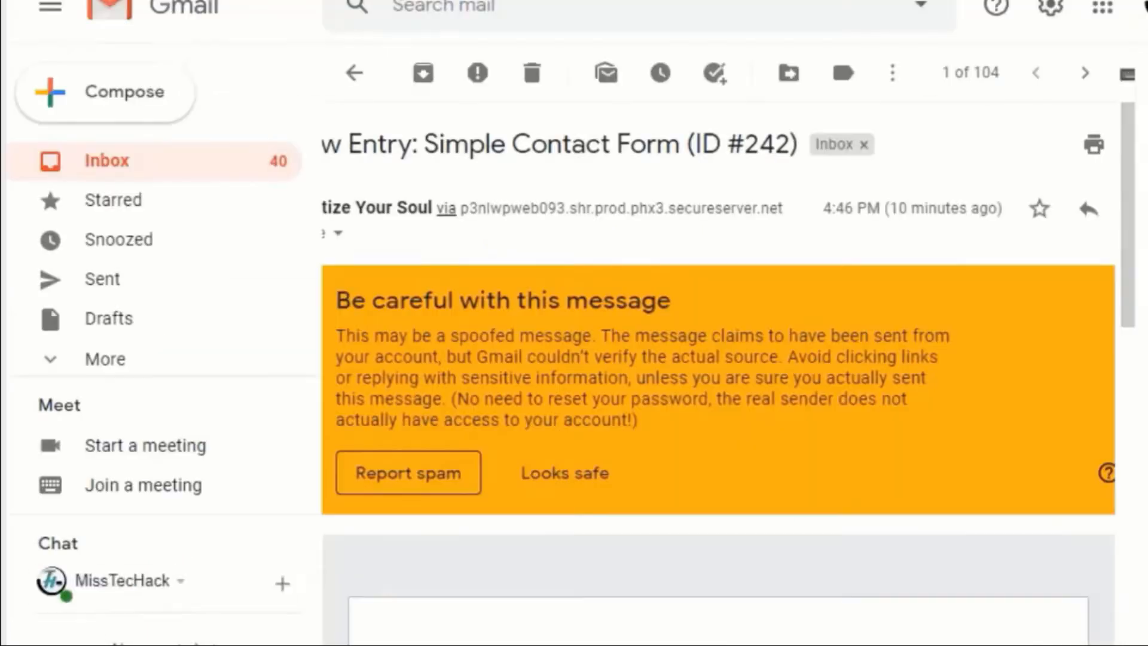
Step: Review the New Entry email in Gmail, then select the ID suffix of the WPForms form name
scroll(915, 290, "up", 2)
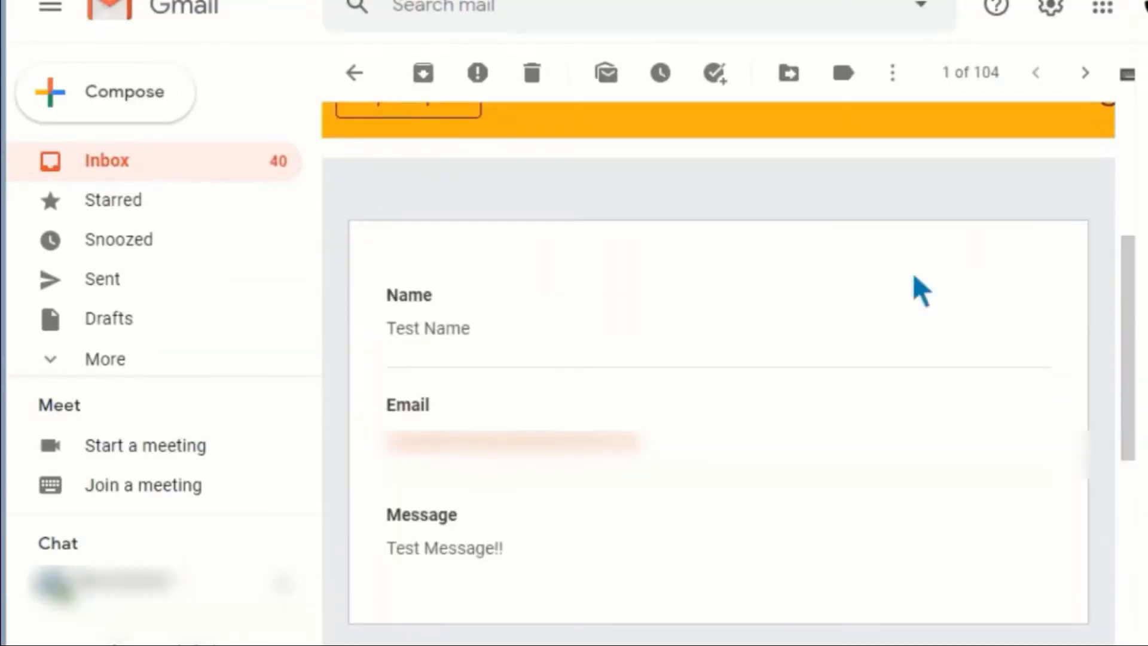
left_click_drag(1136, 379, 1140, 245)
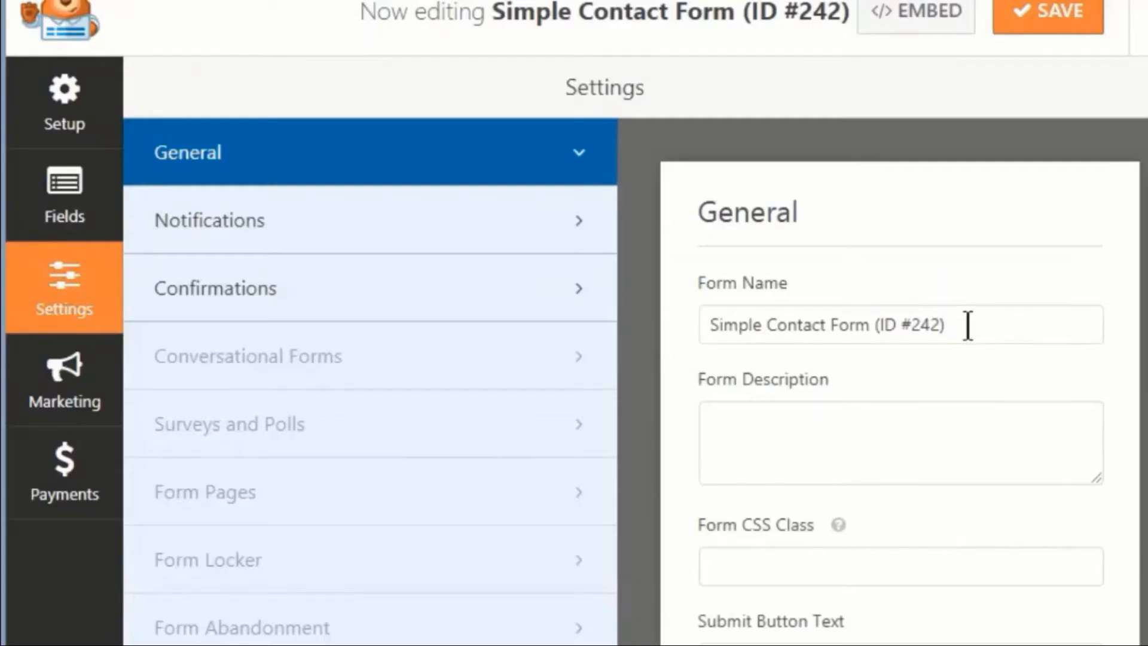
left_click_drag(967, 326, 882, 329)
Step: Remove the '(ID #242)' suffix and the word 'Simple' from the form name
key("BackSpace")
key("Home")
key("Delete")
key("Delete")
key("Delete")
key("Delete")
key("Delete")
key("Delete")
key("Delete")
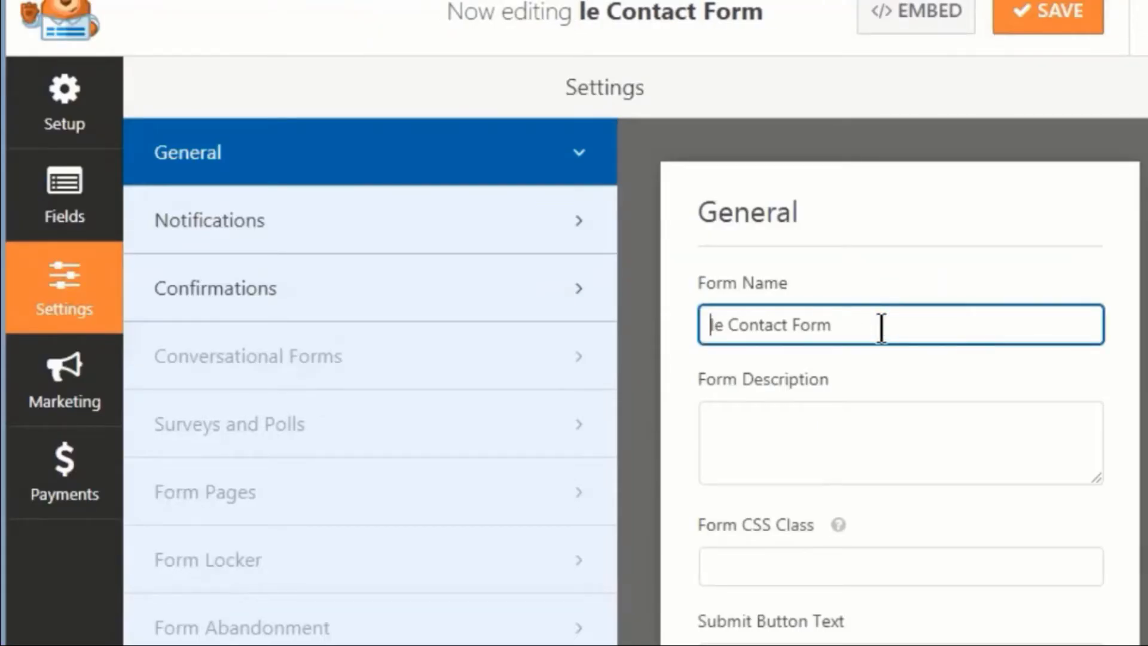
scroll(900, 382, "down", 4)
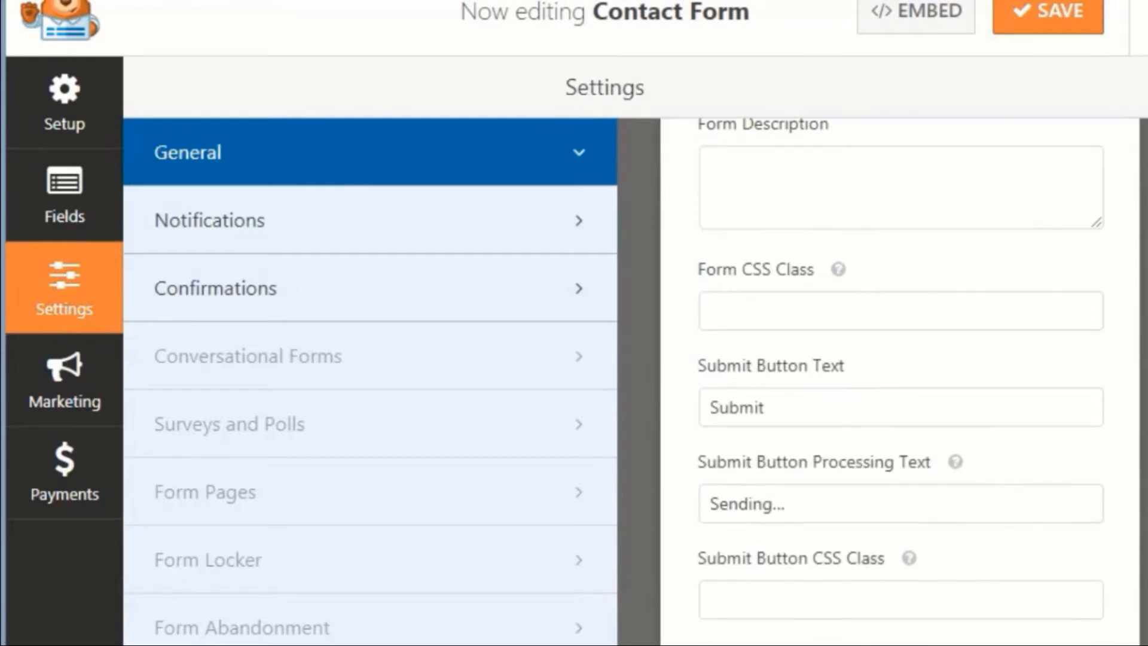
scroll(900, 382, "down", 2)
scroll(900, 383, "up", 4)
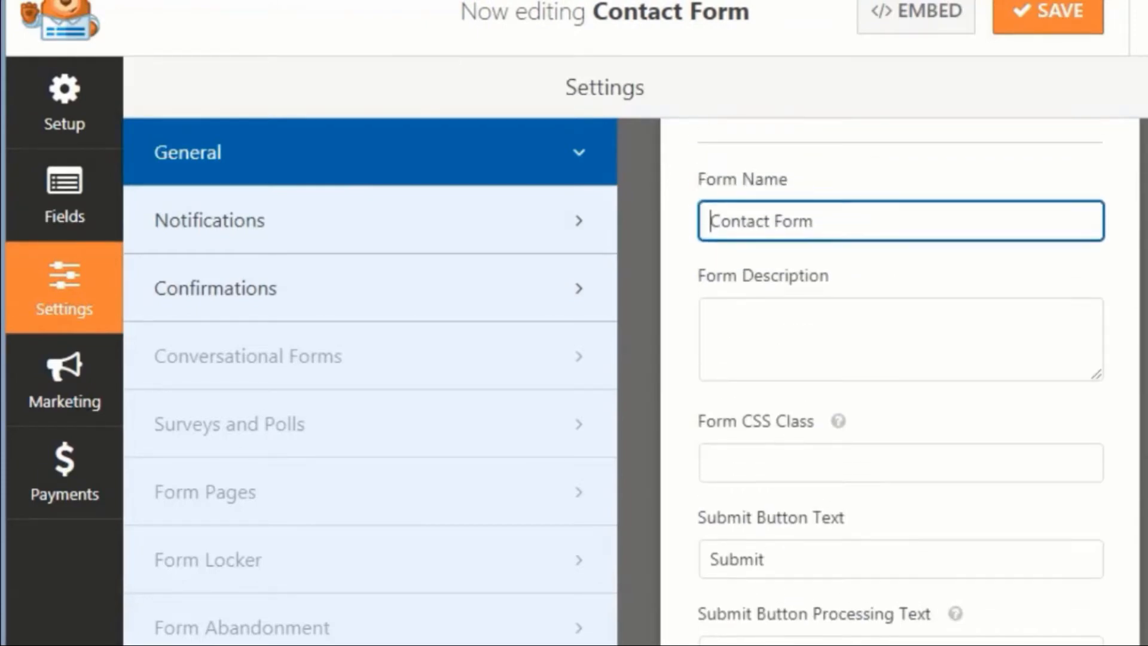
Step: Delete '(ID #242)' from the notification's Email Subject
left_click(274, 233)
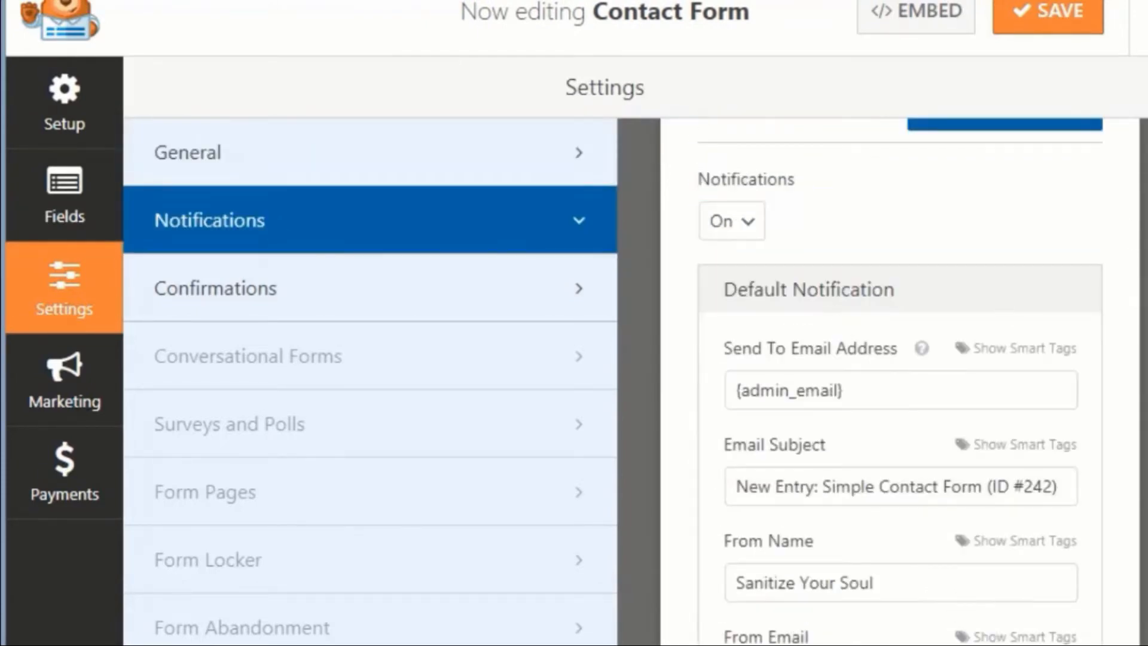
scroll(1069, 352, "down", 2)
left_click_drag(1069, 351, 990, 351)
key("BackSpace")
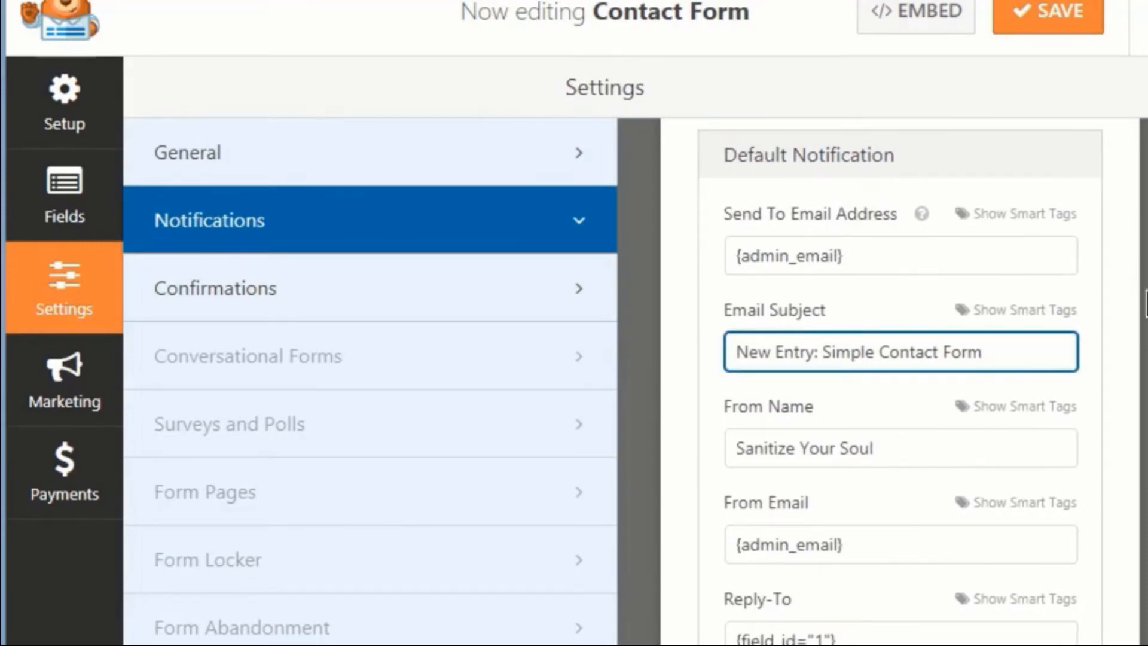
Step: Replace the From Email {admin_email} with a site-domain sender address
scroll(900, 382, "down", 1)
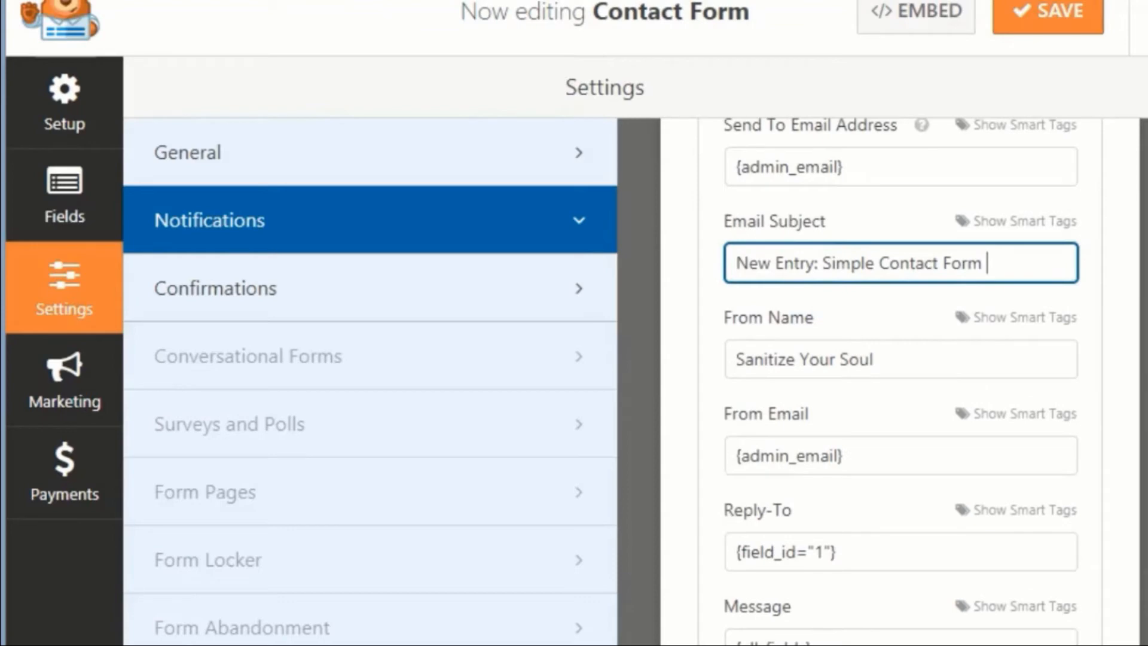
scroll(954, 500, "down", 1)
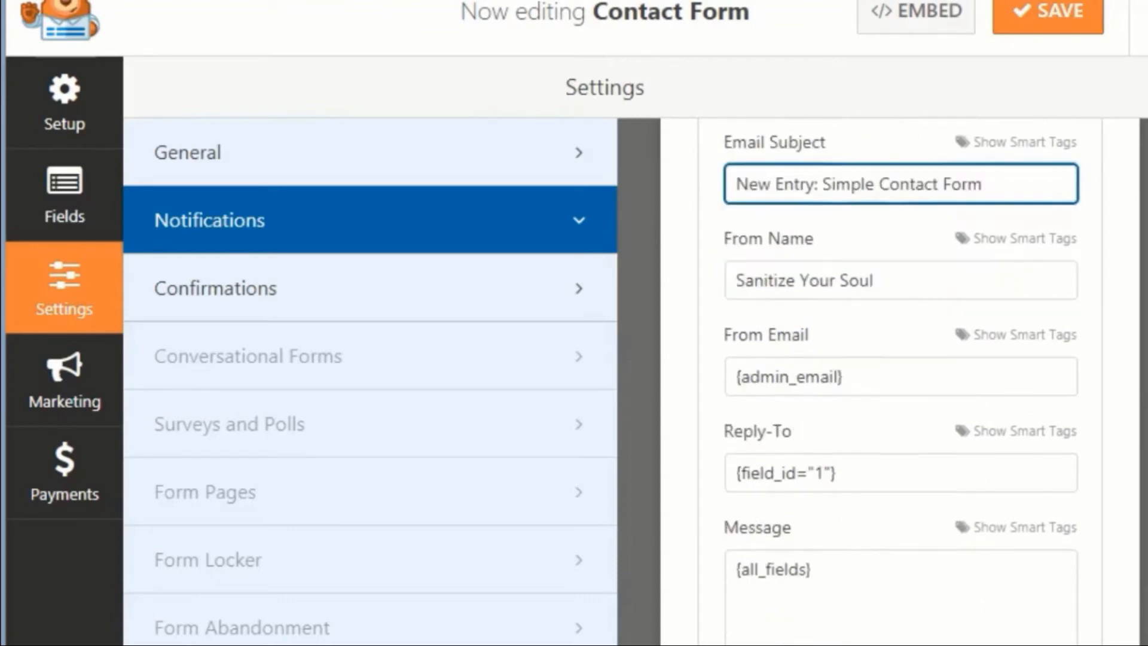
triple_click(860, 359)
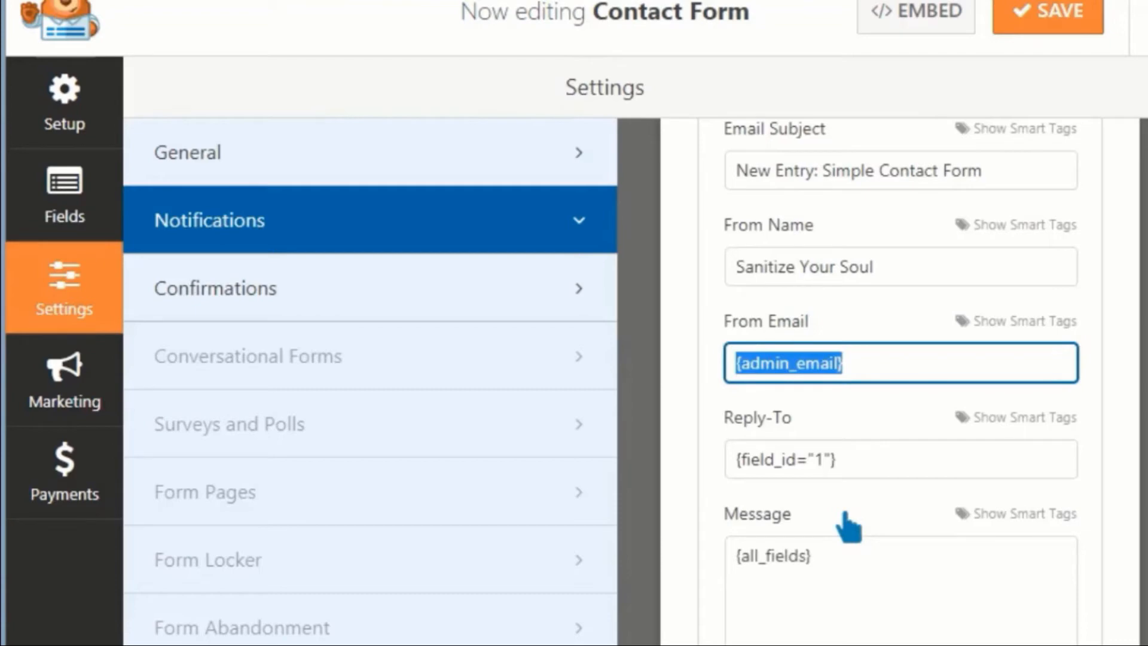
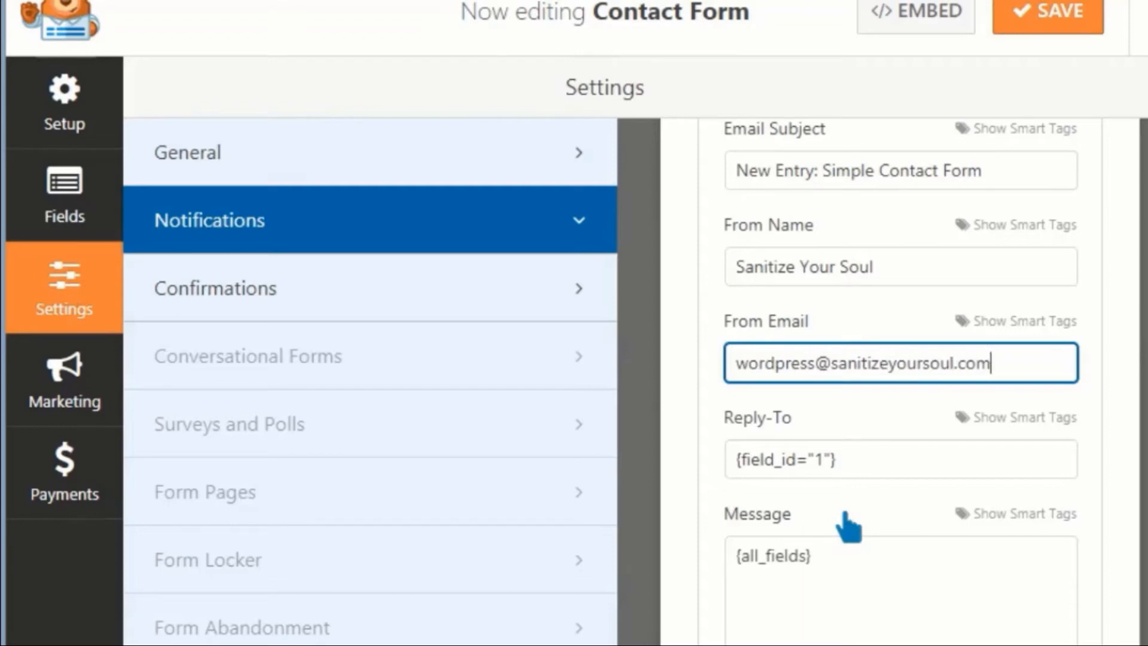
left_click(874, 595)
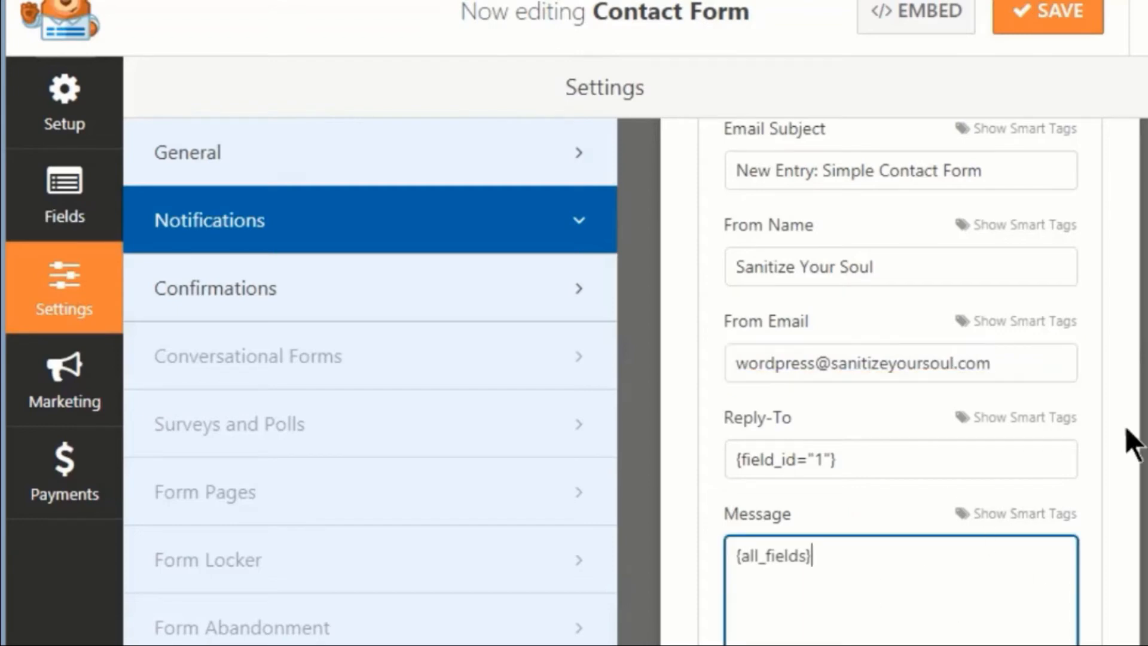
Step: Submit a new test message through the Contact page form
scroll(1130, 441, "down", 4)
scroll(1130, 441, "up", 10)
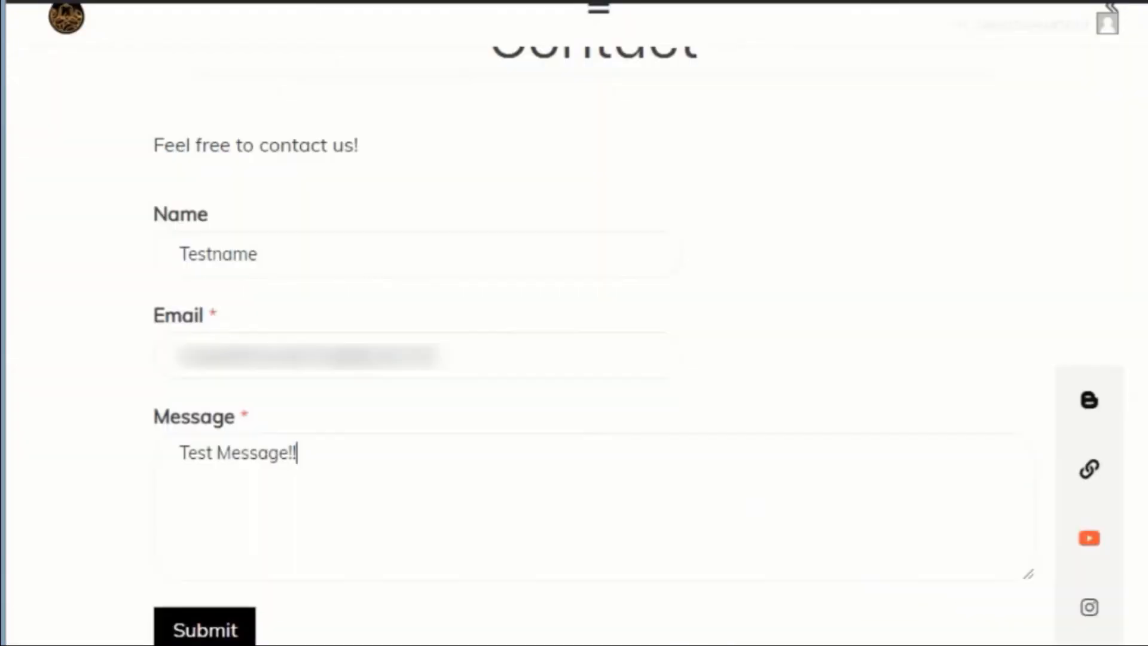
key("Tab")
key("Return")
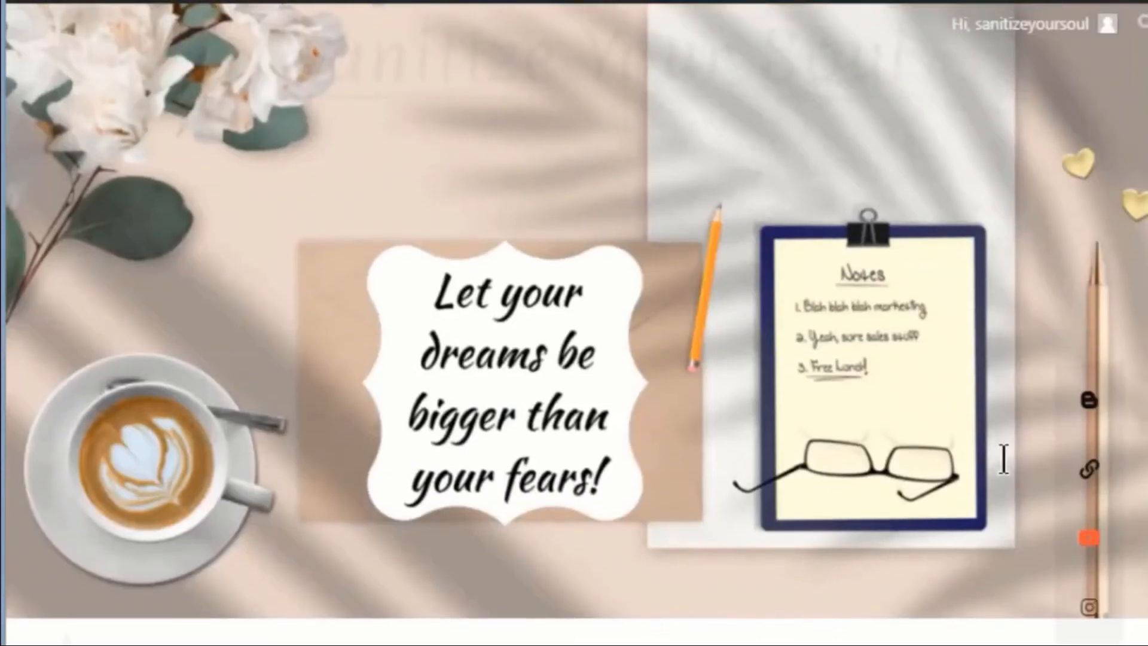
Step: Check the test submission's email in Gmail before moving on to the Blog page
scroll(1132, 353, "down", 8)
scroll(1136, 364, "up", 4)
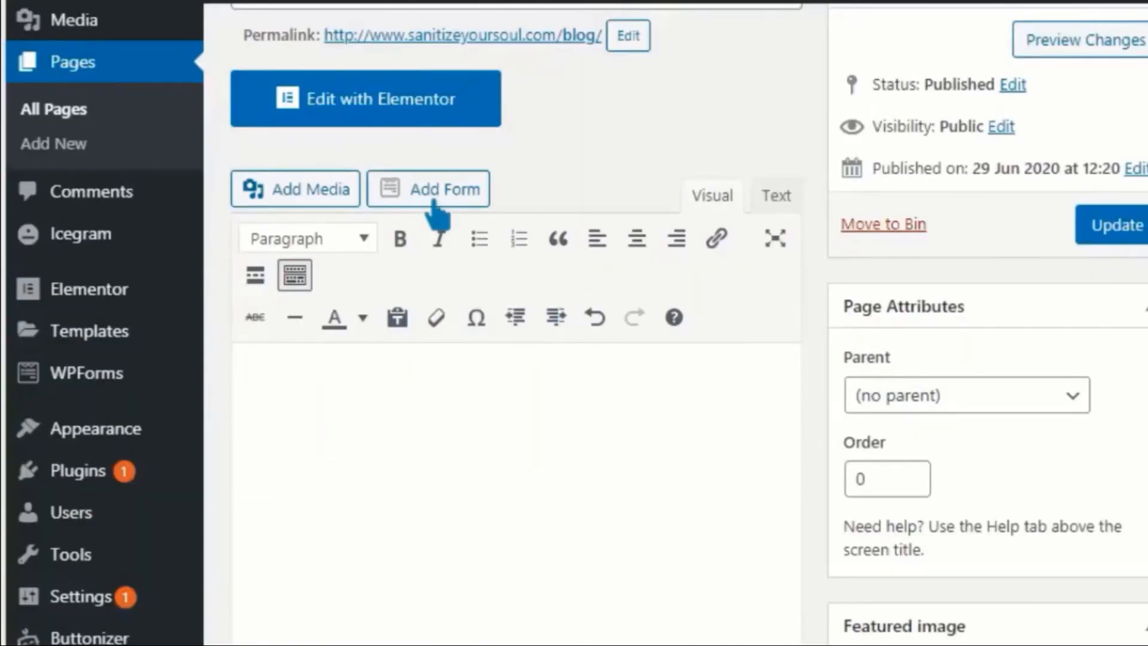
Step: Insert the Suggestion Form shortcode into the Blog page using Add Form
left_click(428, 202)
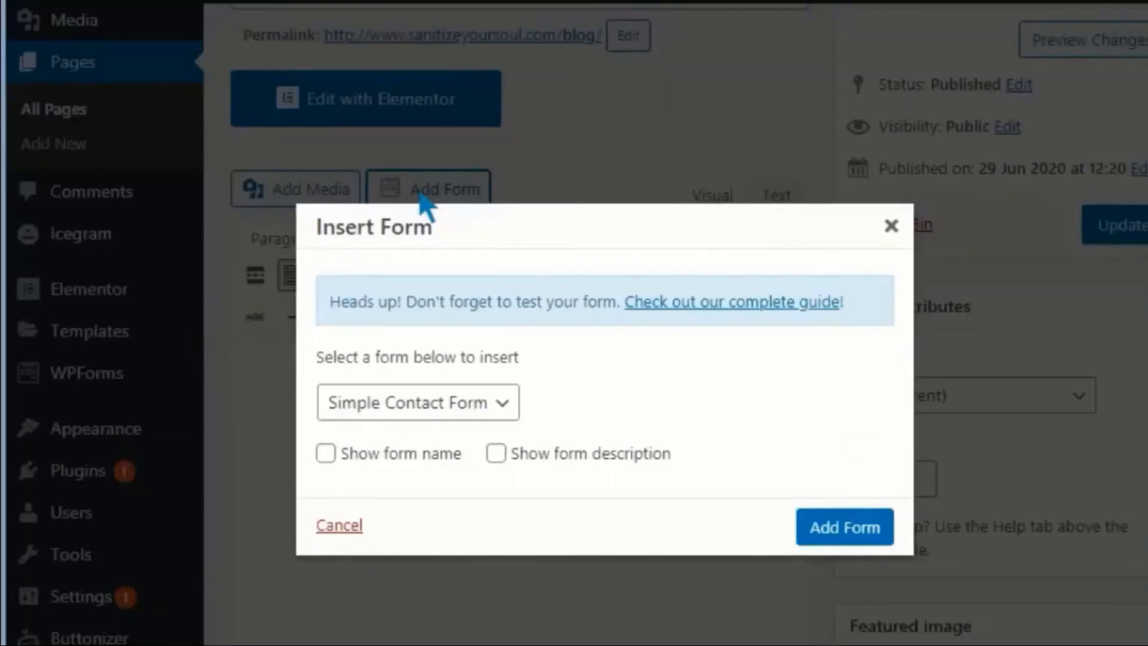
left_click(487, 410)
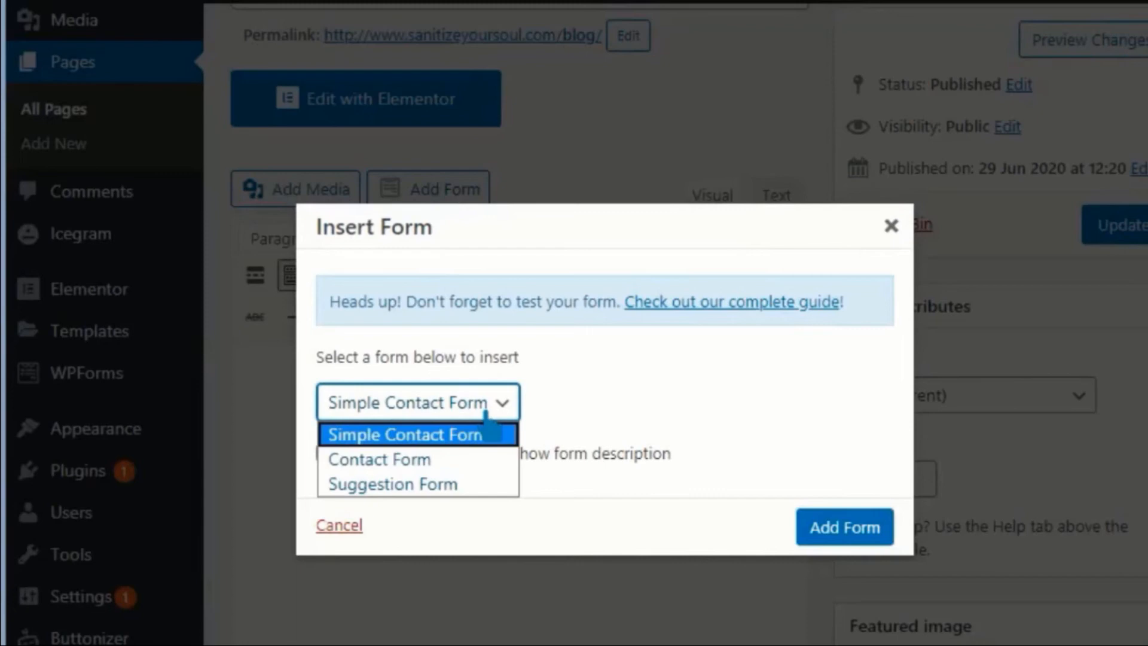
left_click(470, 489)
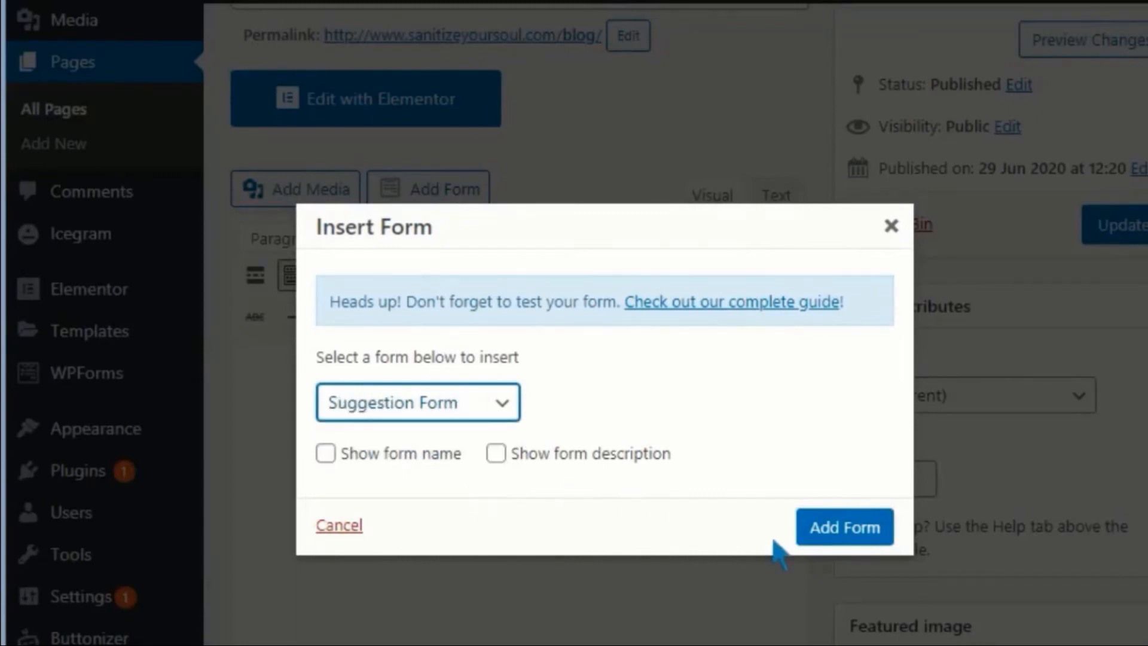
left_click(843, 535)
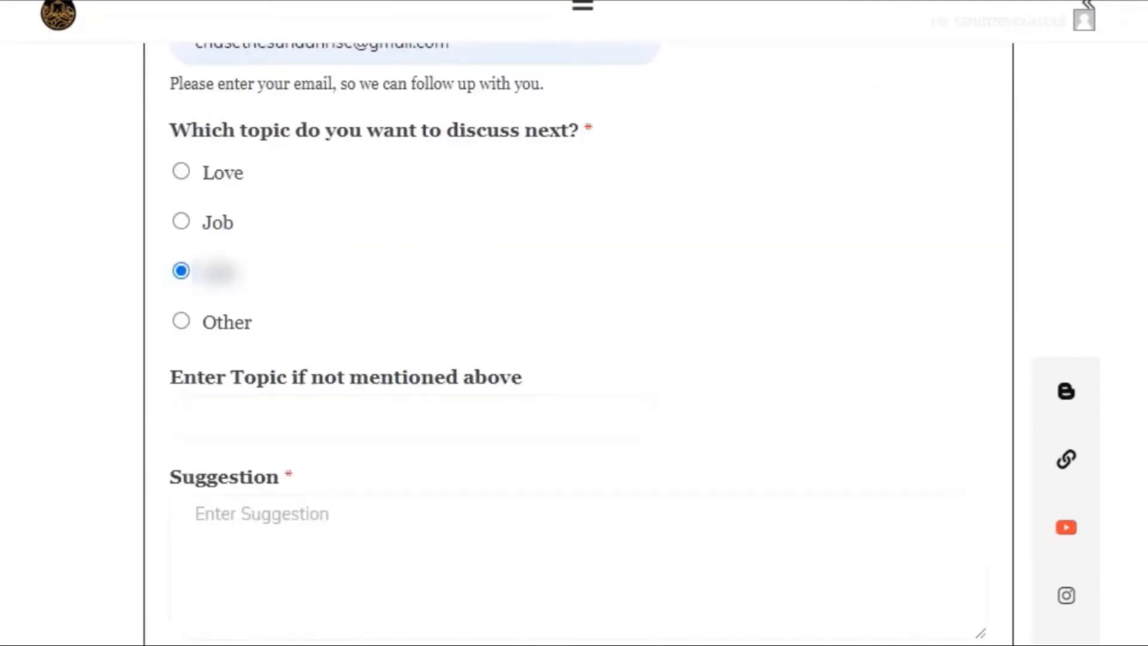
Step: Submit a test suggestion 'Life blog !' on the live Blog page
scroll(494, 399, "down", 3)
left_click(494, 398)
type("Life ")
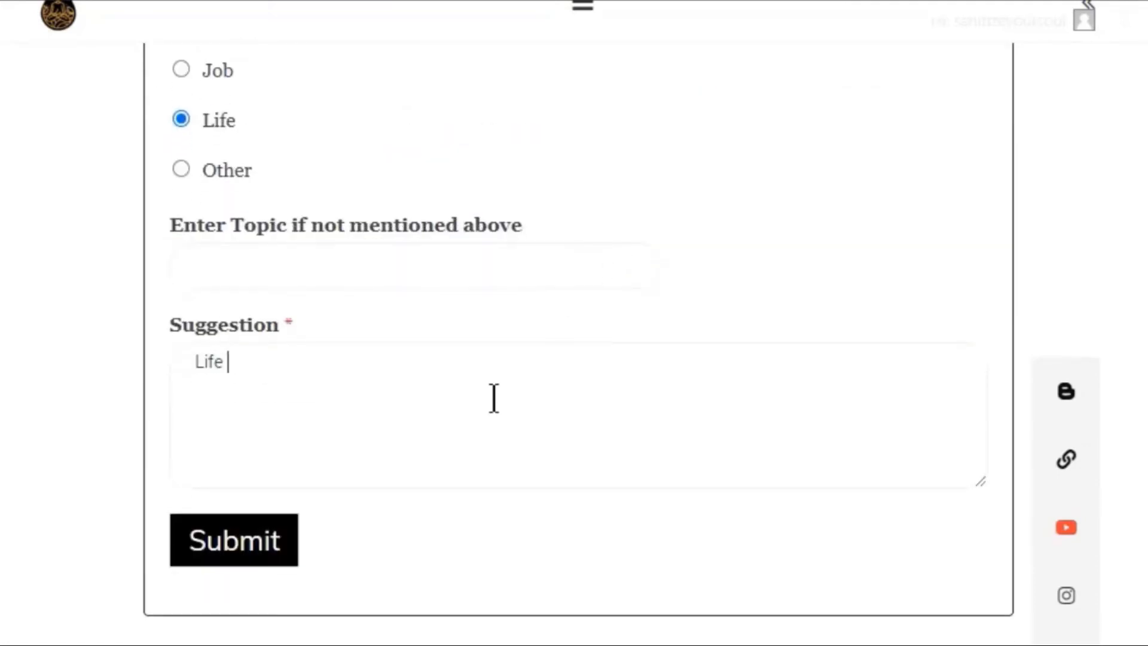
type("blog !")
left_click(282, 546)
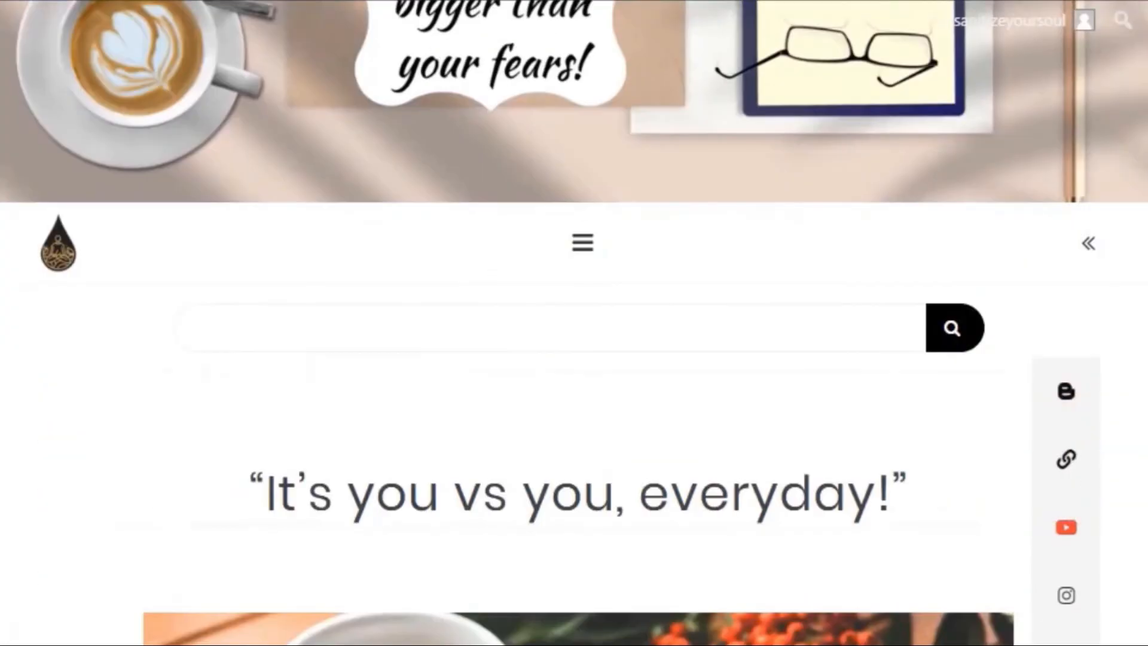
Step: Dismiss the subscription popup and expand Suggest a Topic to see the thank-you message
scroll(574, 323, "down", 5)
scroll(574, 323, "down", 6)
scroll(574, 323, "up", 15)
left_click(1089, 329)
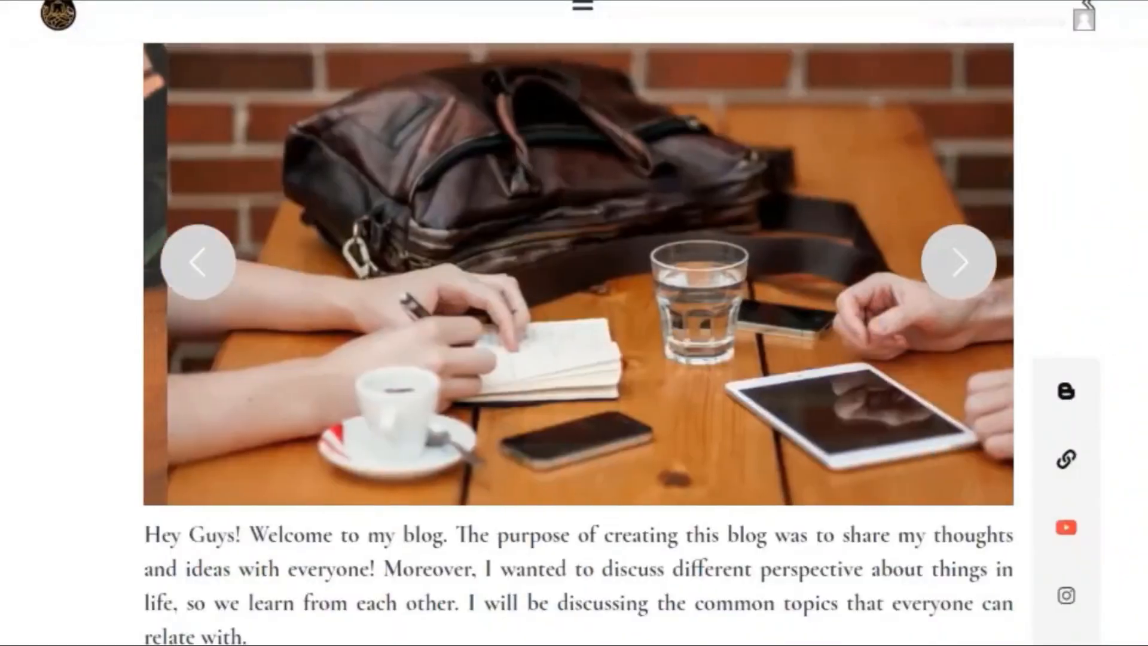
scroll(574, 323, "down", 13)
scroll(782, 469, "down", 12)
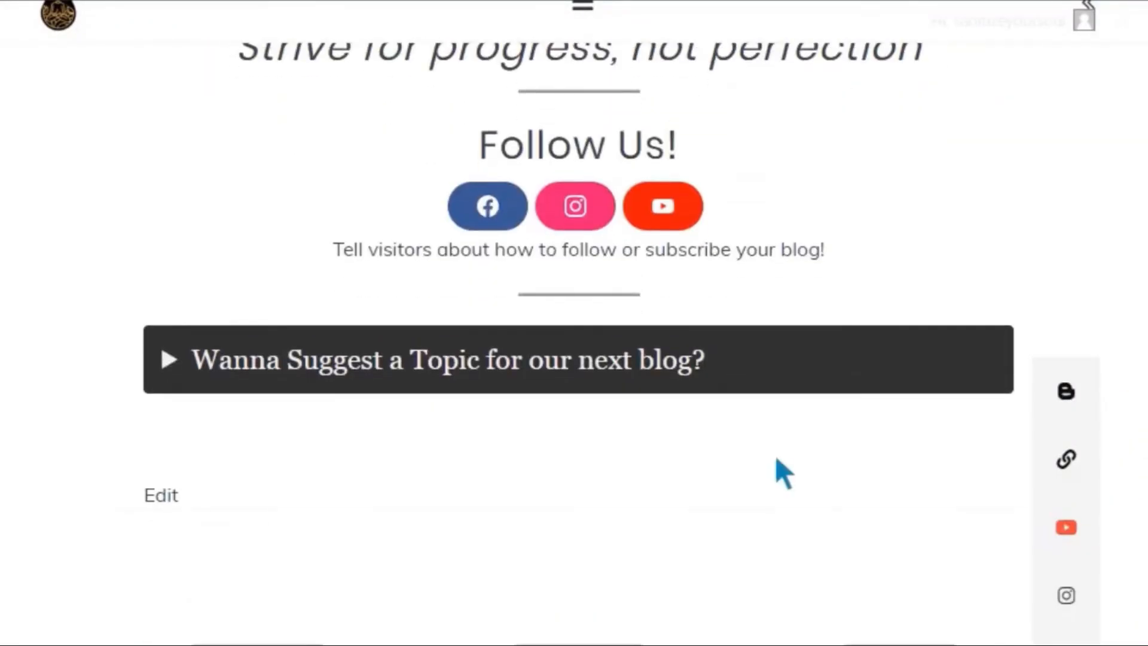
left_click(170, 371)
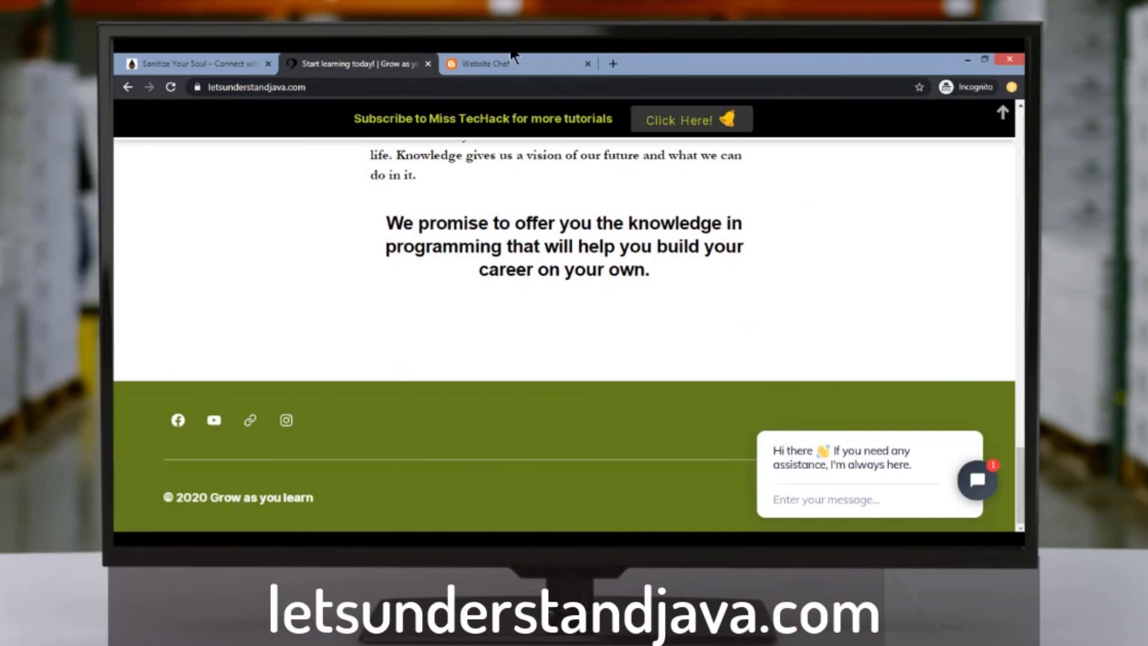
Step: Bring up the Website Chef blog at websitechef.blogspot.com in the browser
left_click(512, 60)
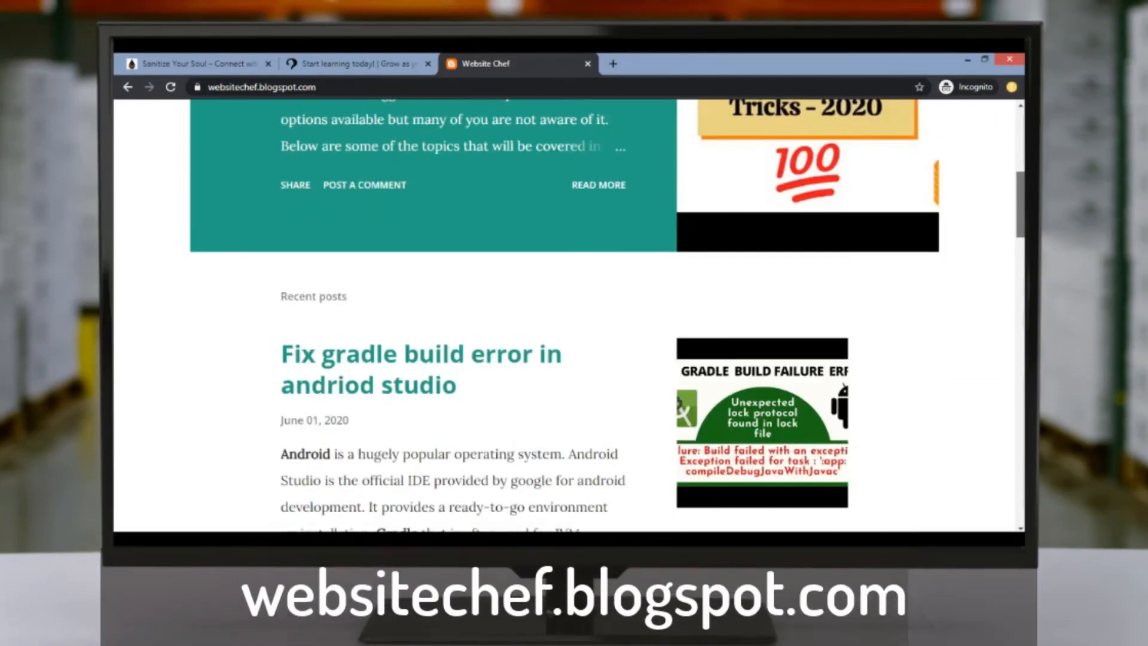